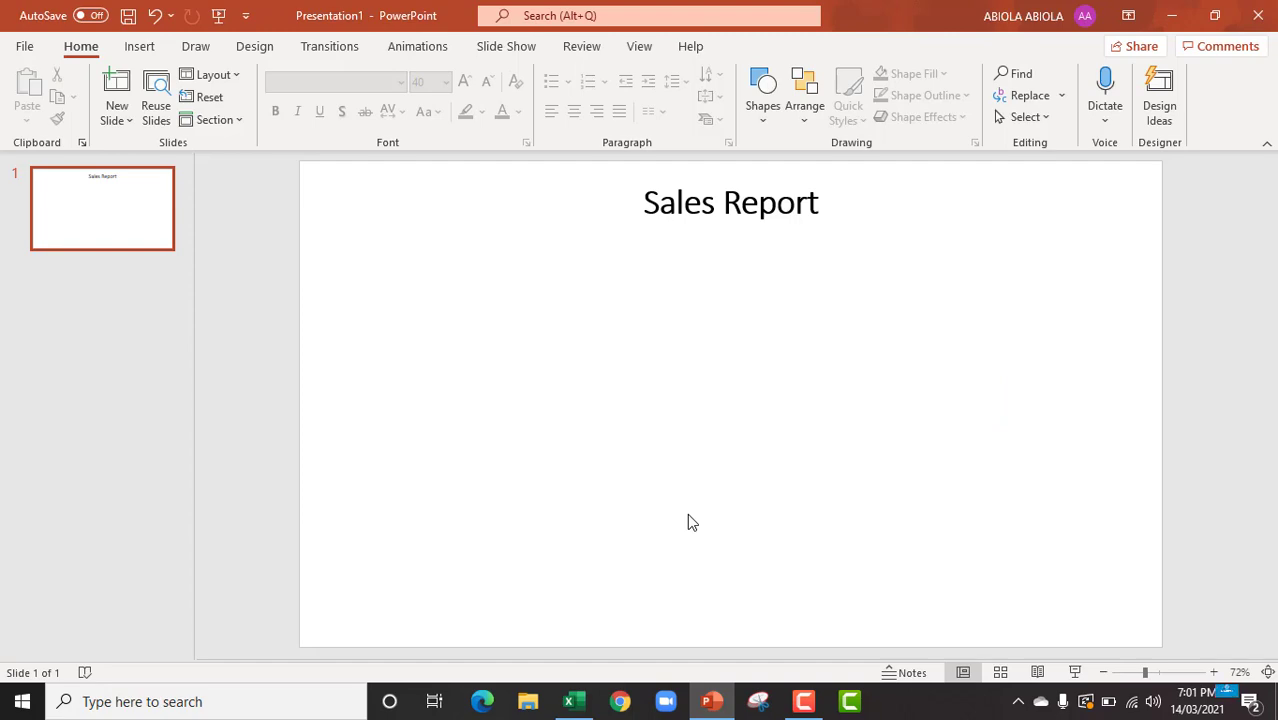
In Excel, review the workbook's named ranges, then switch from the Orders table to the Result sheet.
click(572, 703)
click(582, 393)
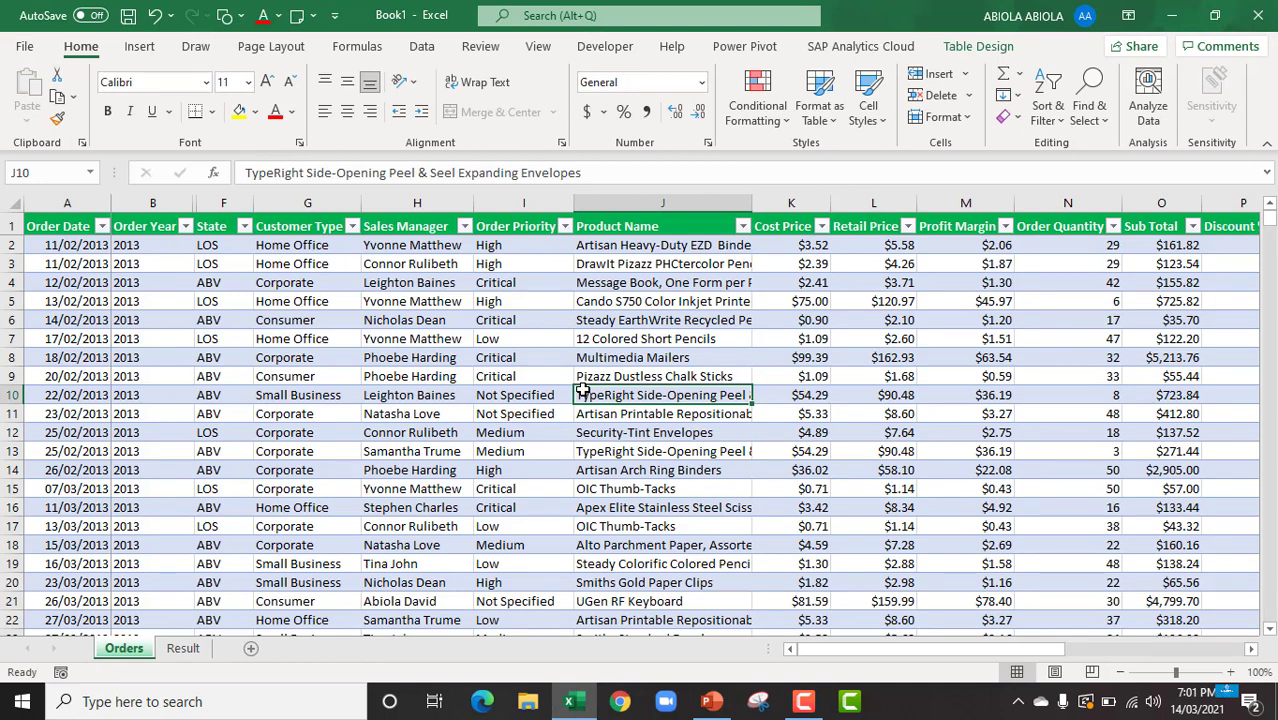
click(89, 174)
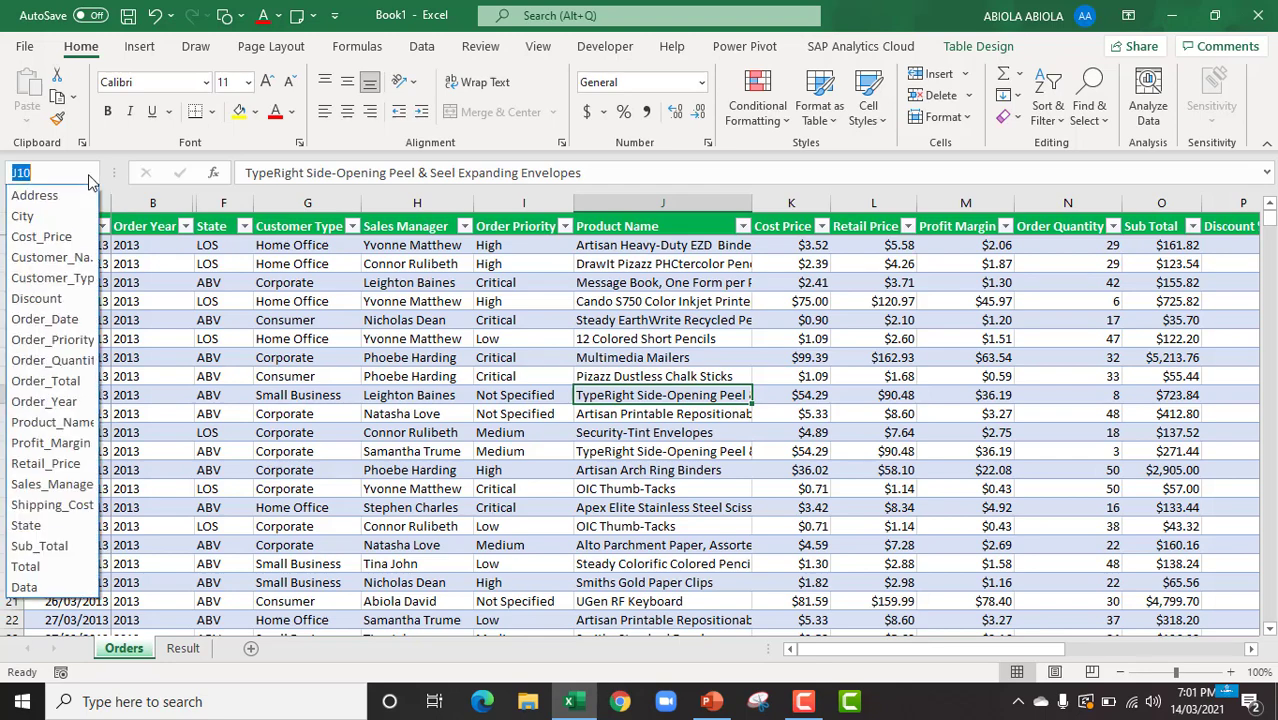
click(205, 440)
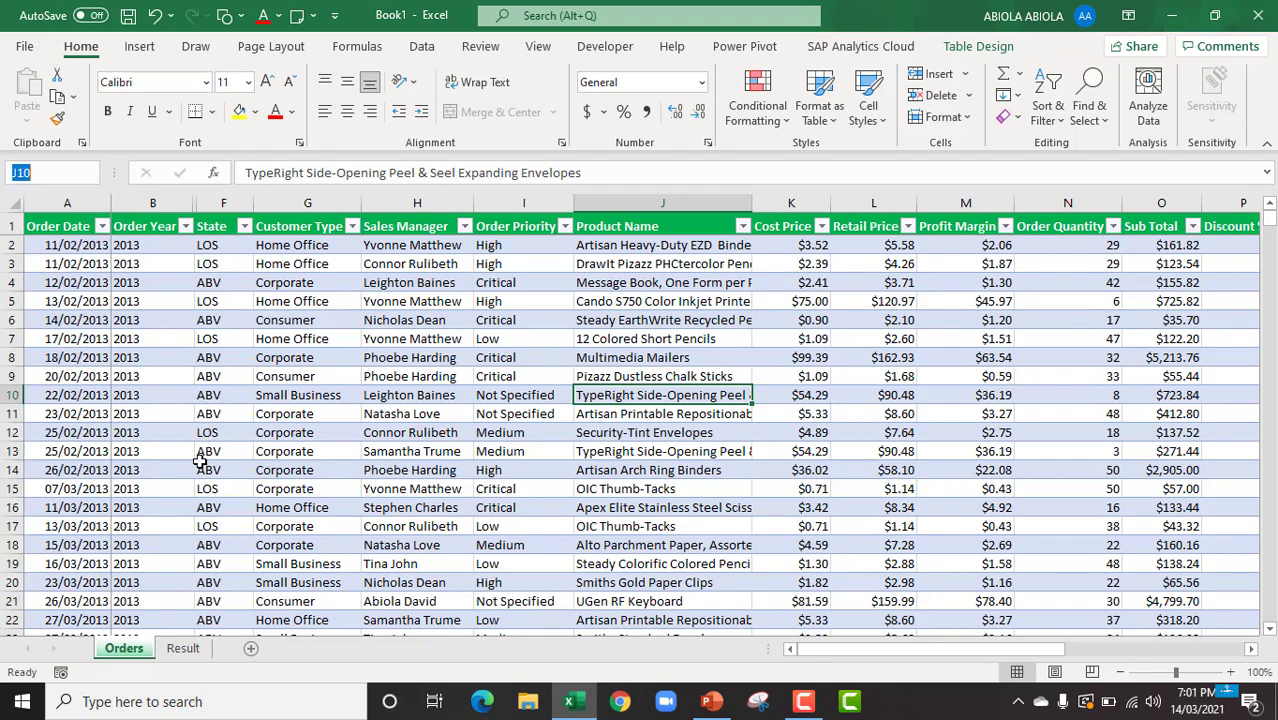
click(183, 648)
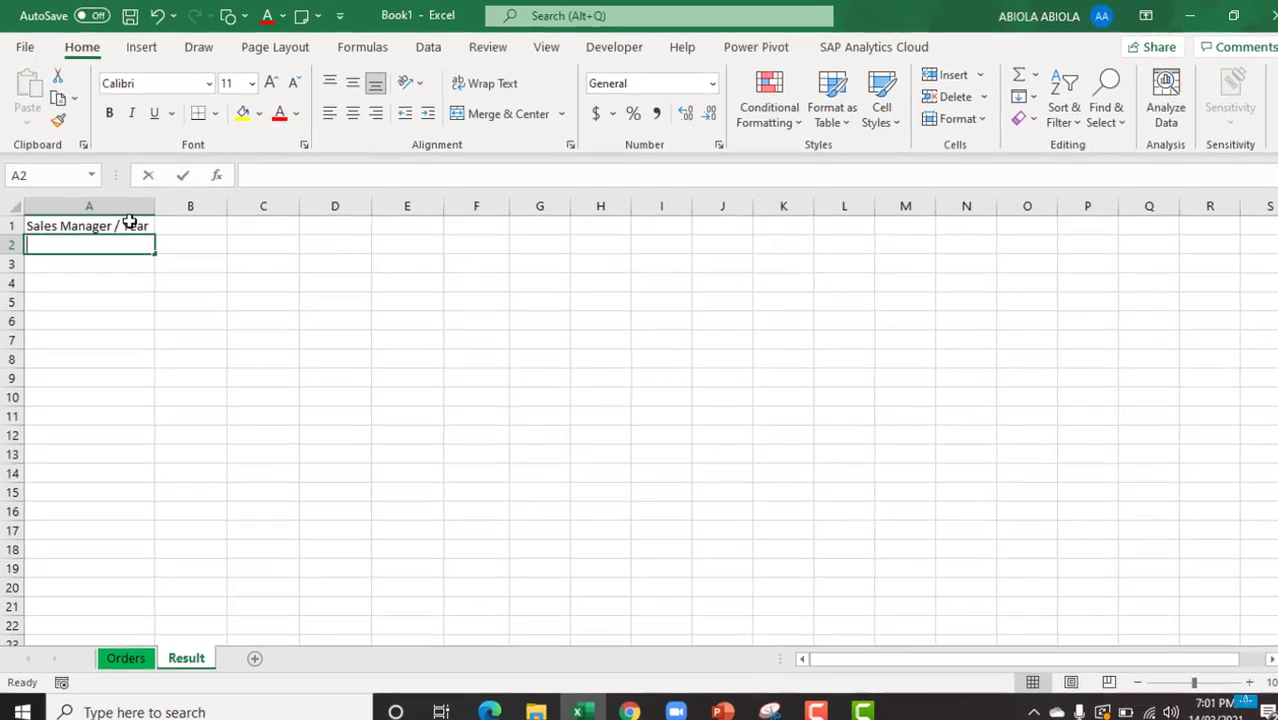
Enter =SORT(UNIQUE(Sales_Manager)) in A2 to list the 14 managers alphabetically.
text(=sort)
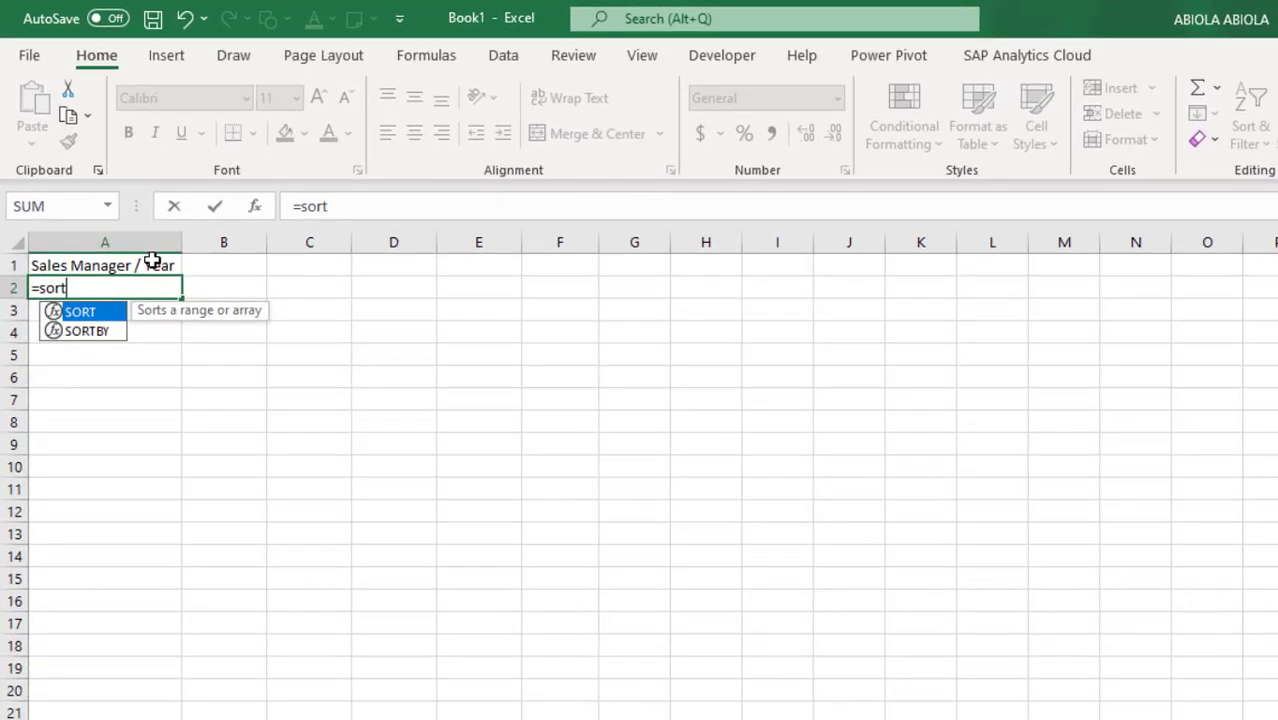
key(Tab)
text(uniq)
key(Tab)
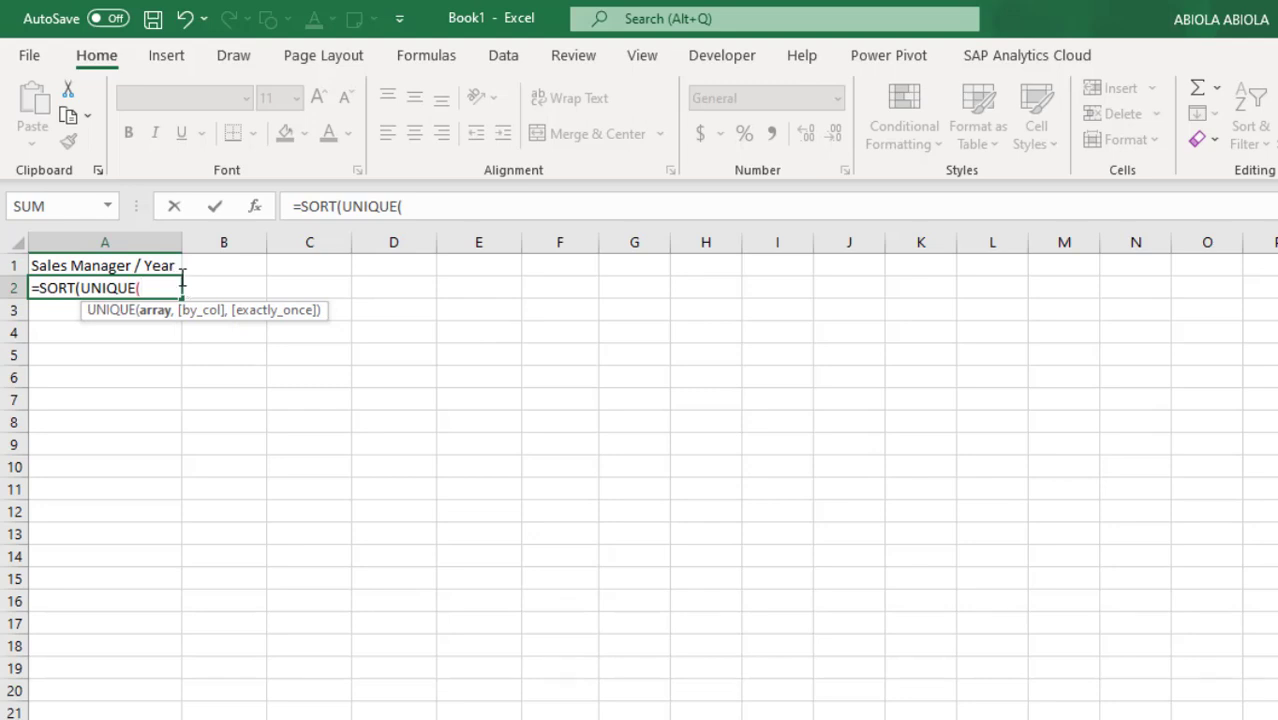
text(sal)
key(Tab)
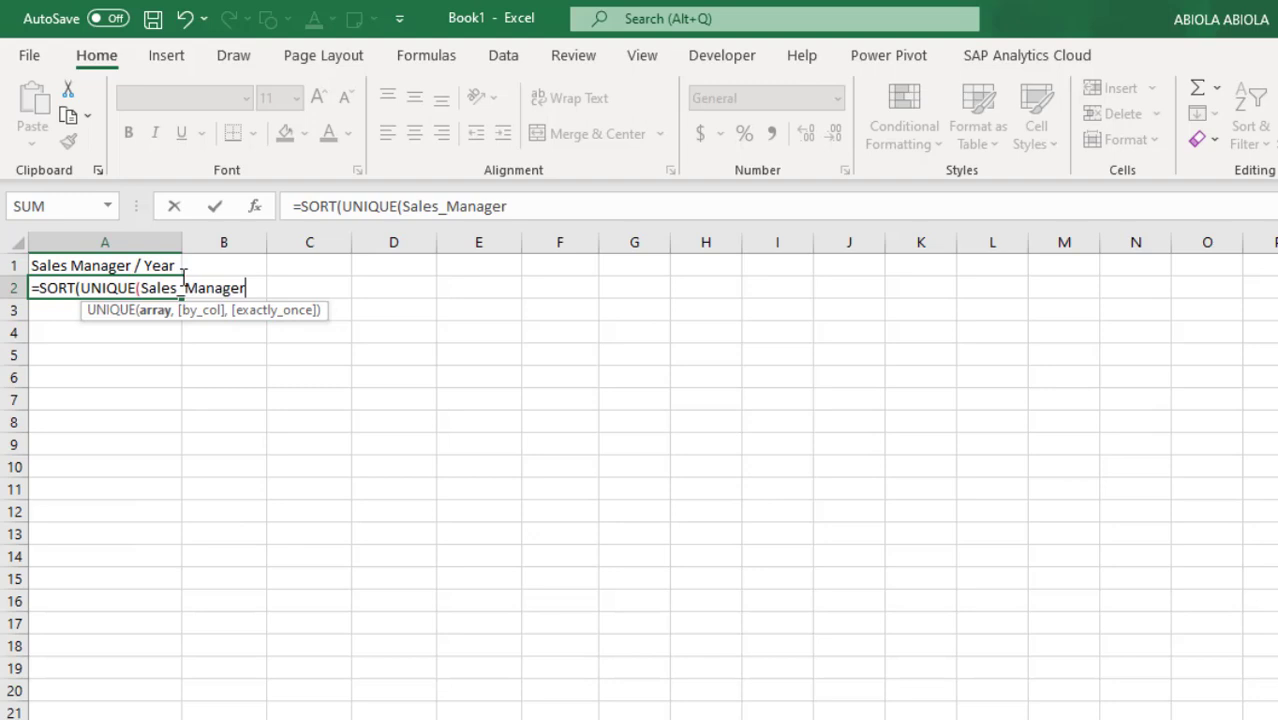
text()))
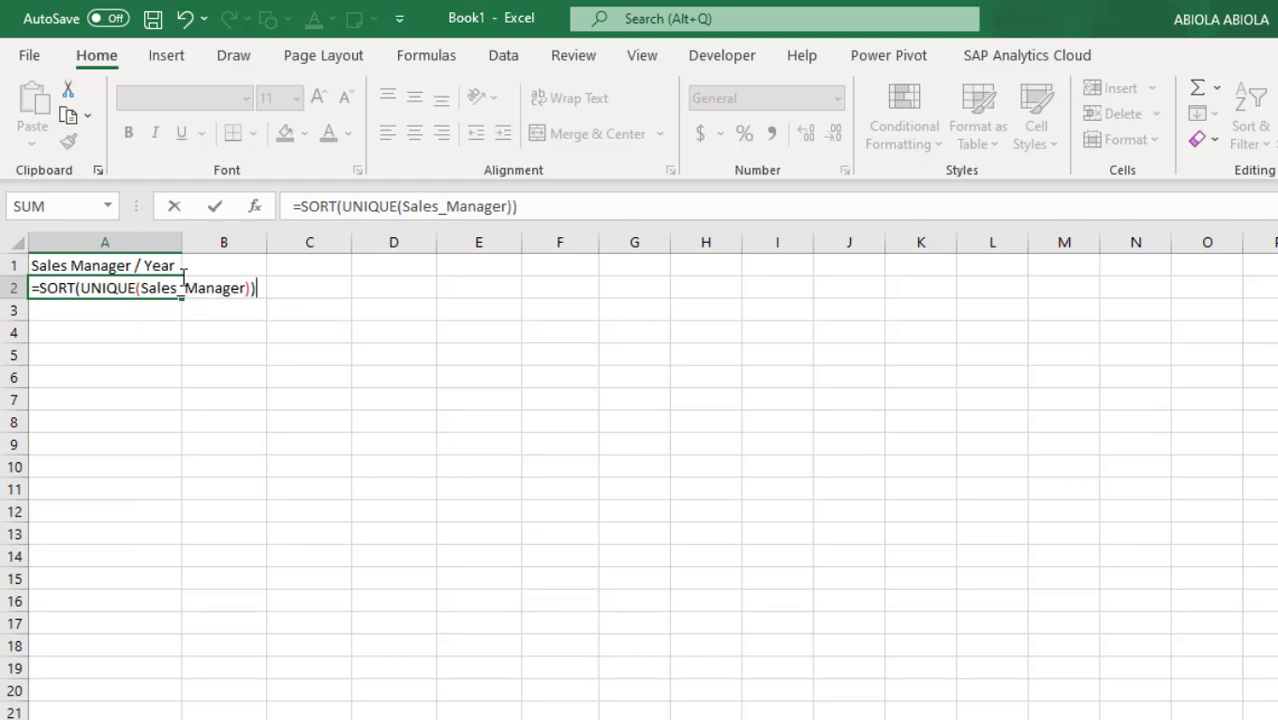
key(ctrl+Return)
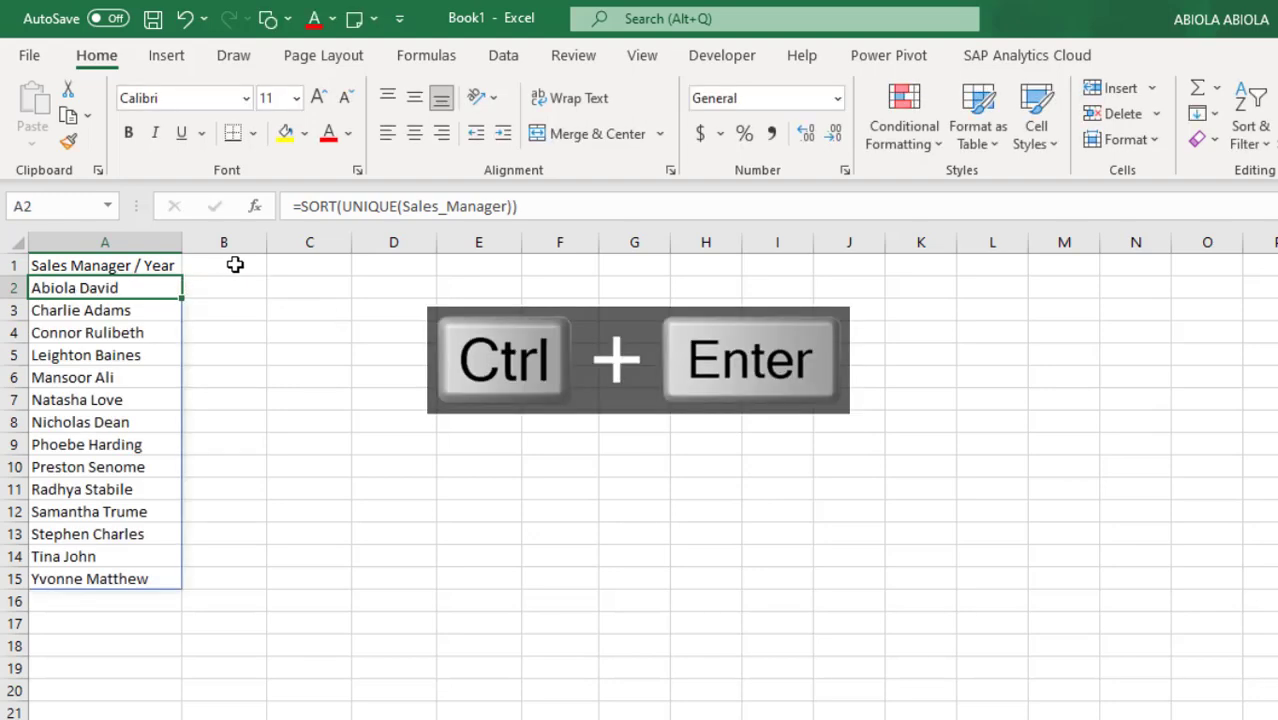
Check A2's spilled formula and select B1 for the year headings.
click(235, 263)
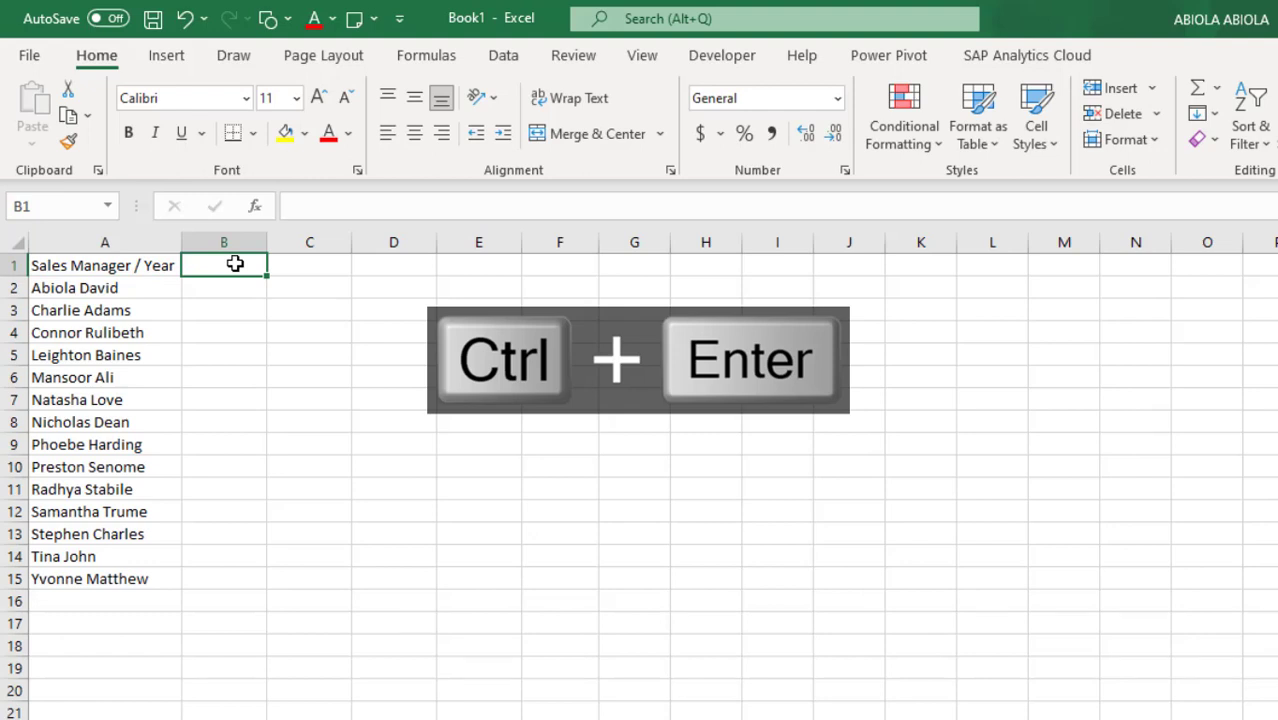
click(88, 288)
drag(110, 332, 222, 312)
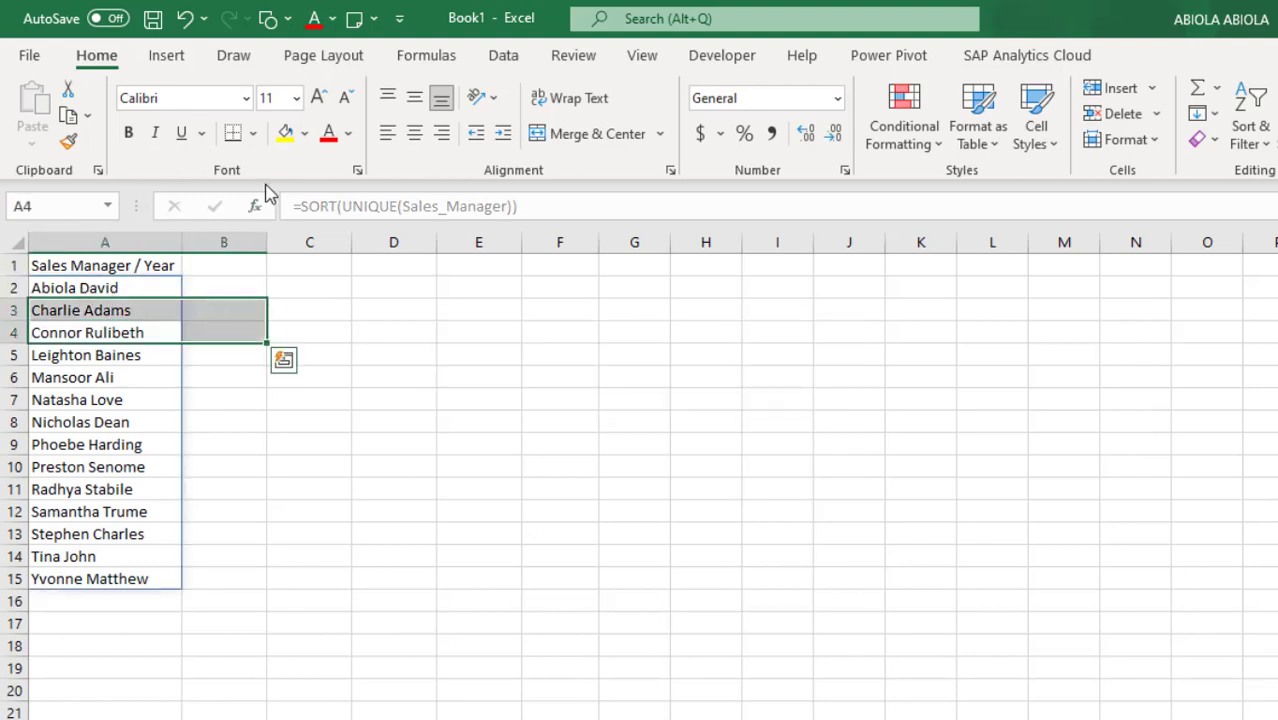
click(224, 245)
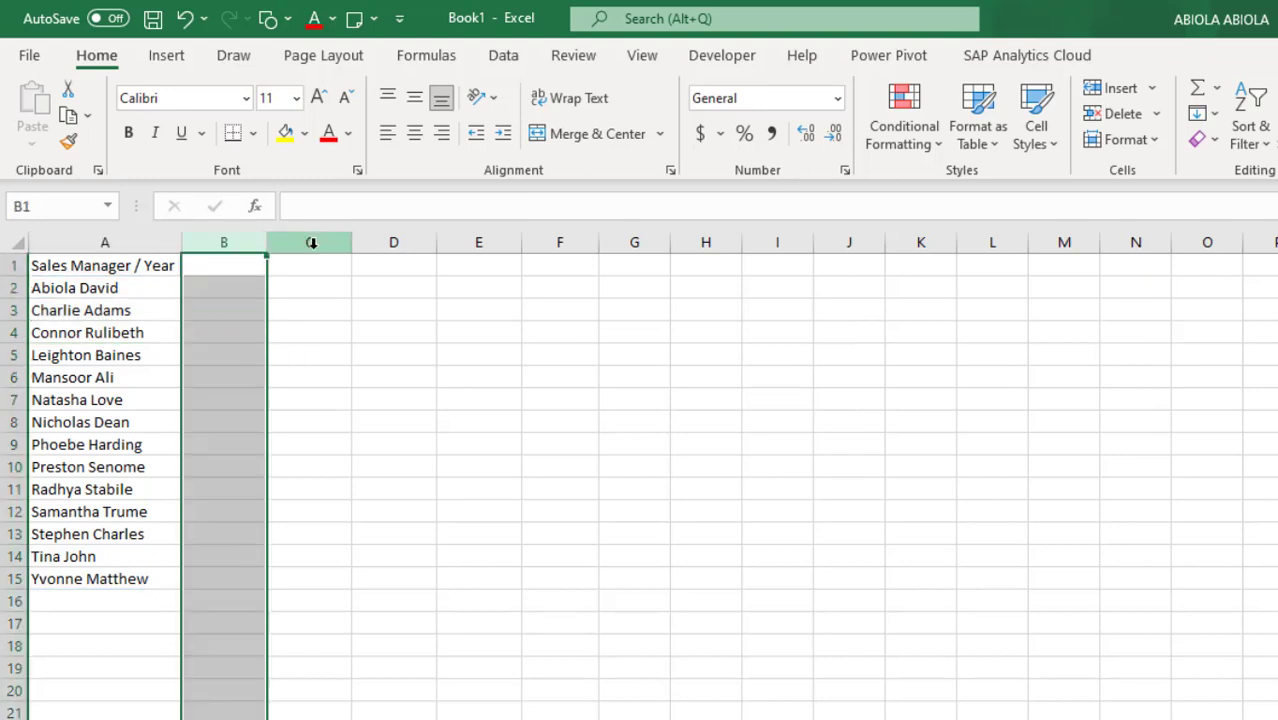
click(241, 271)
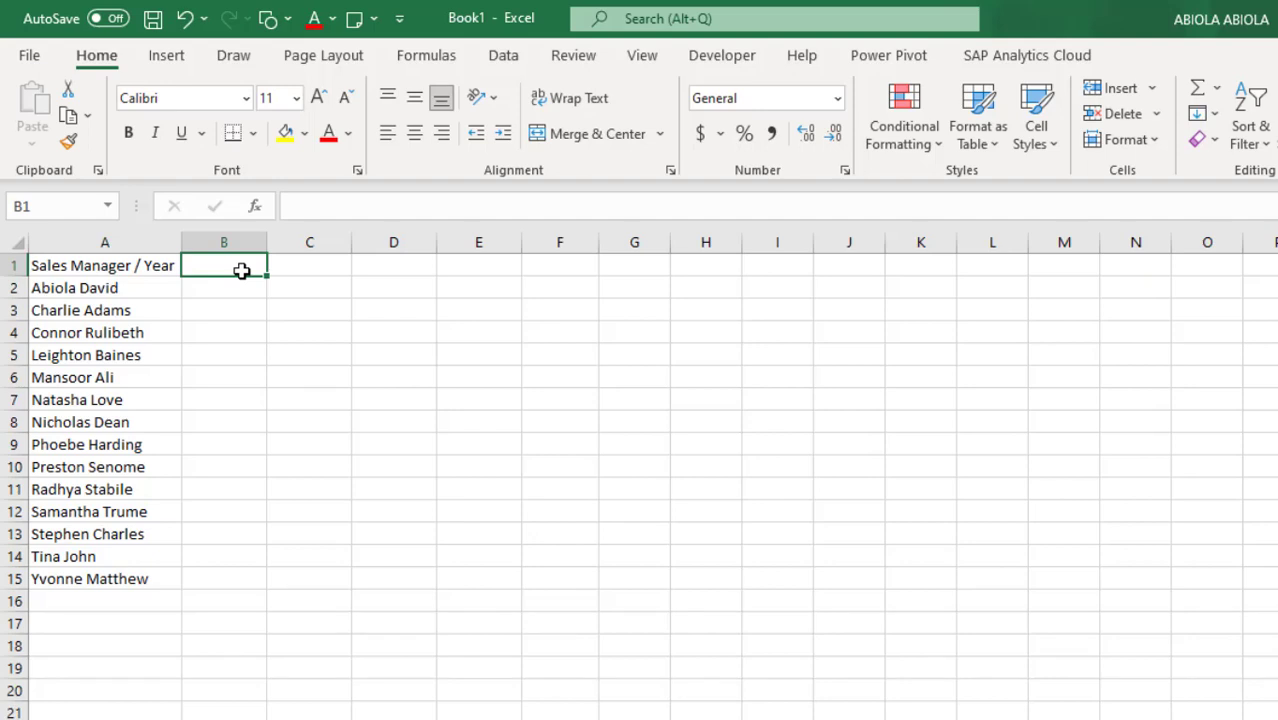
Enter =TRANSPOSE(SORT(UNIQUE(Order_Year))) in B1 so the years 2013–2017 run across B1:F1.
text(=tran)
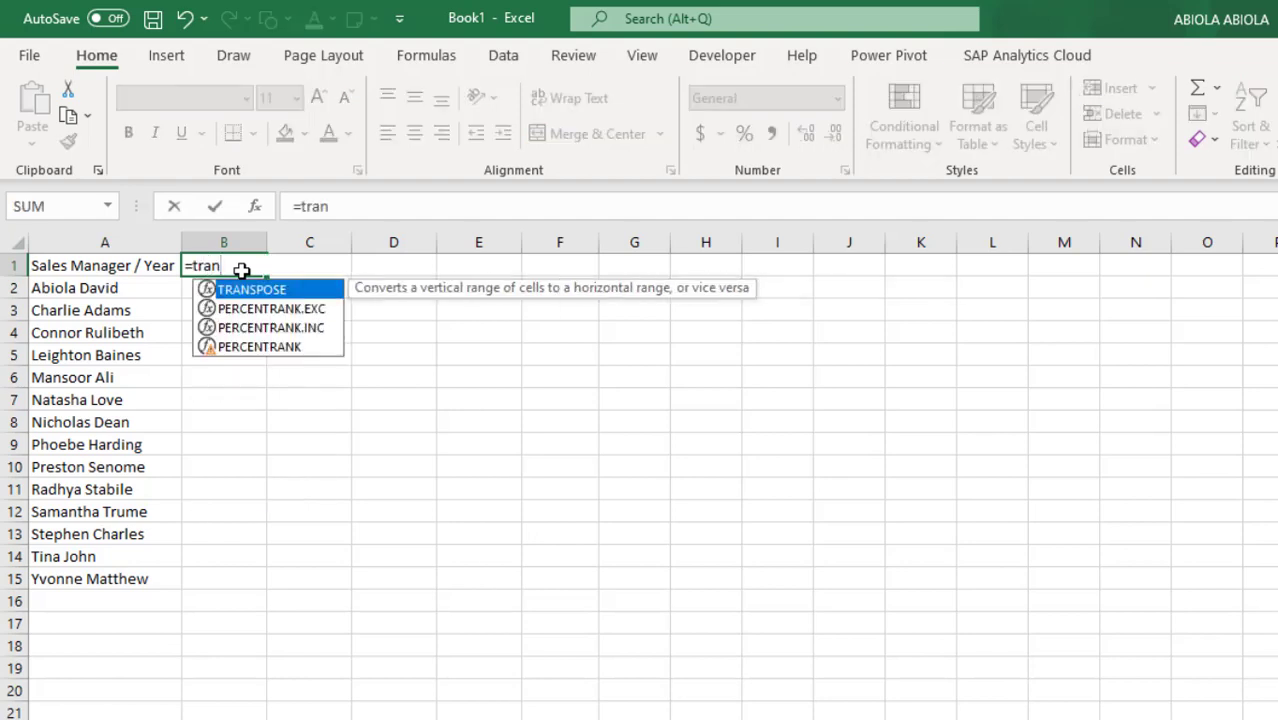
key(Tab)
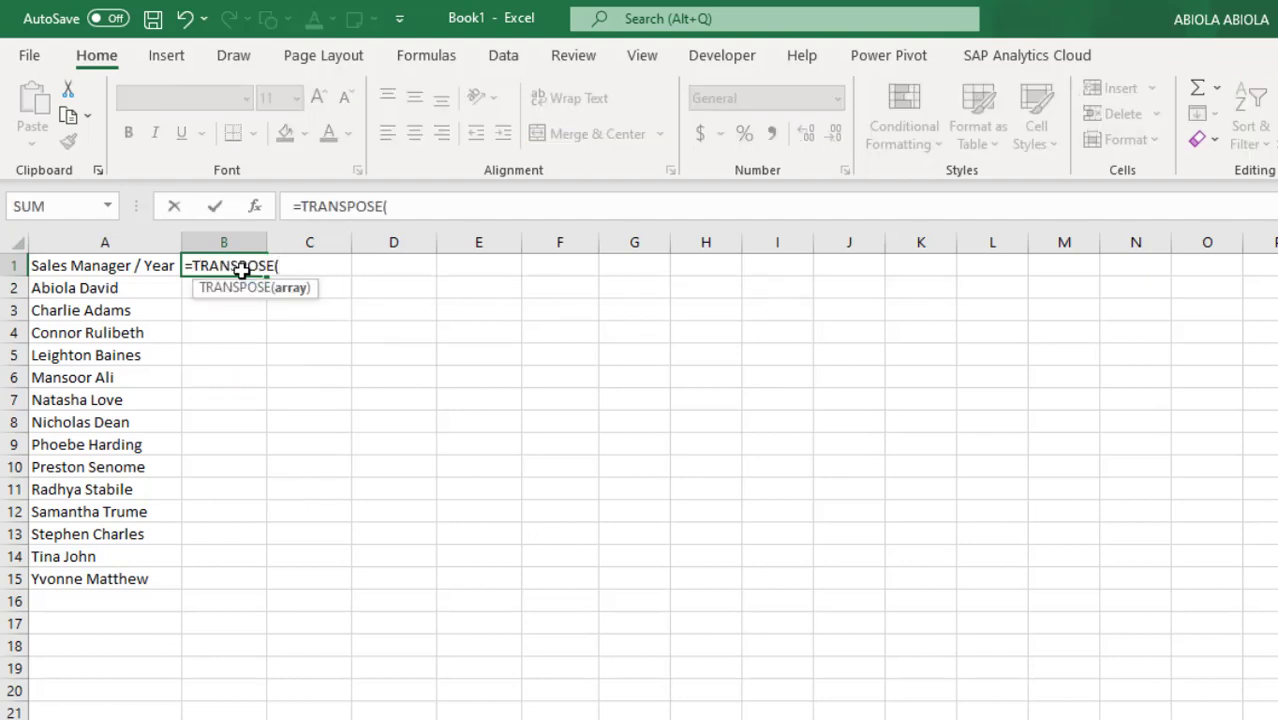
text(sor)
key(Tab)
text(uniq)
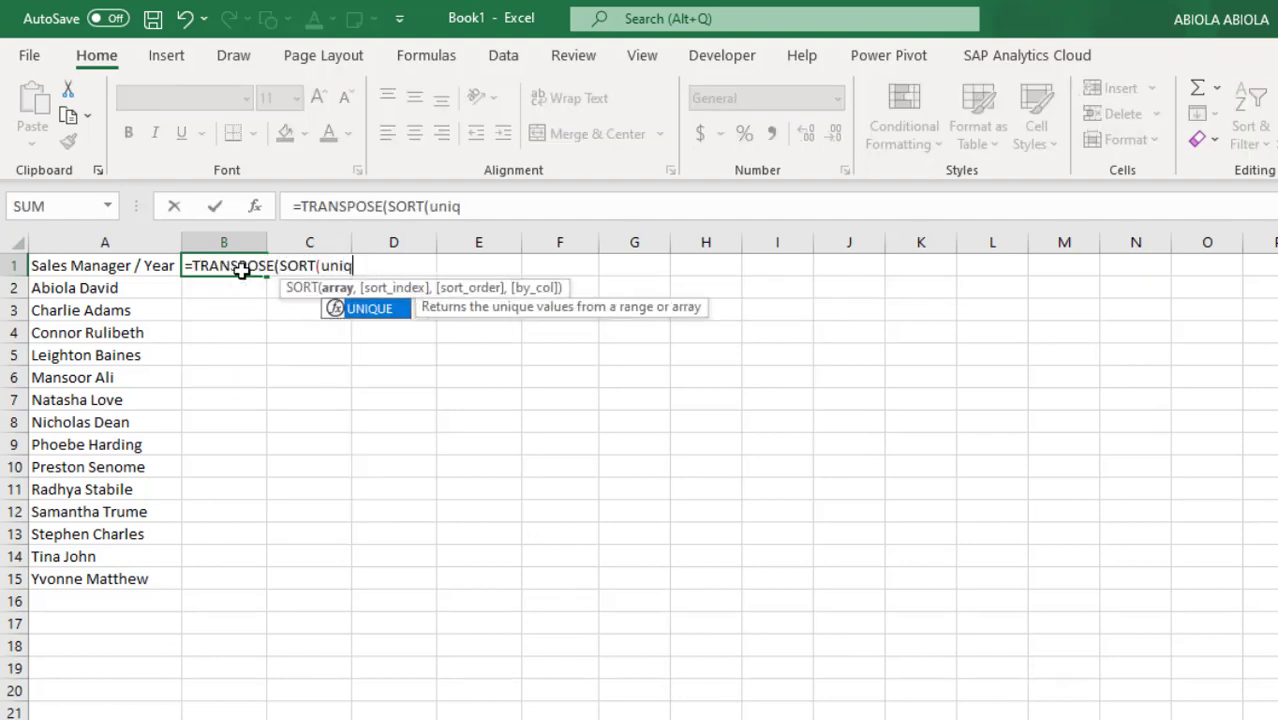
key(Tab)
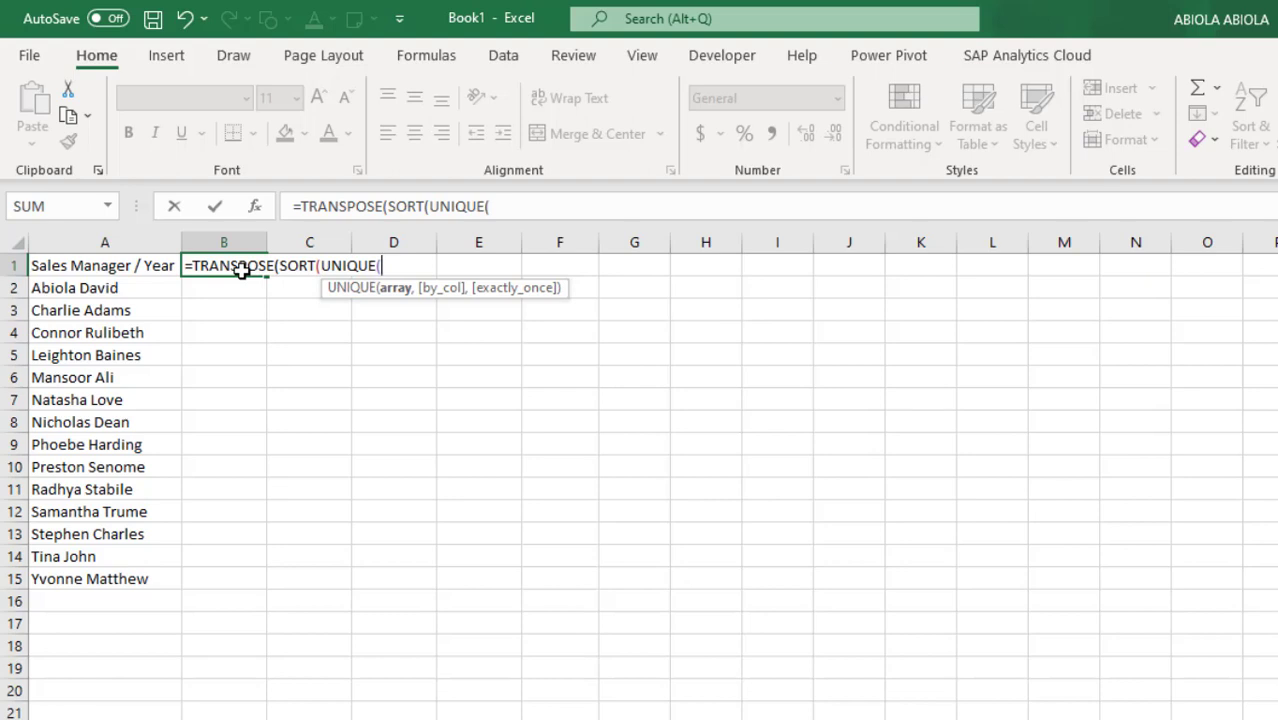
text(order)
key(Down)
key(Down)
key(Down)
key(Down)
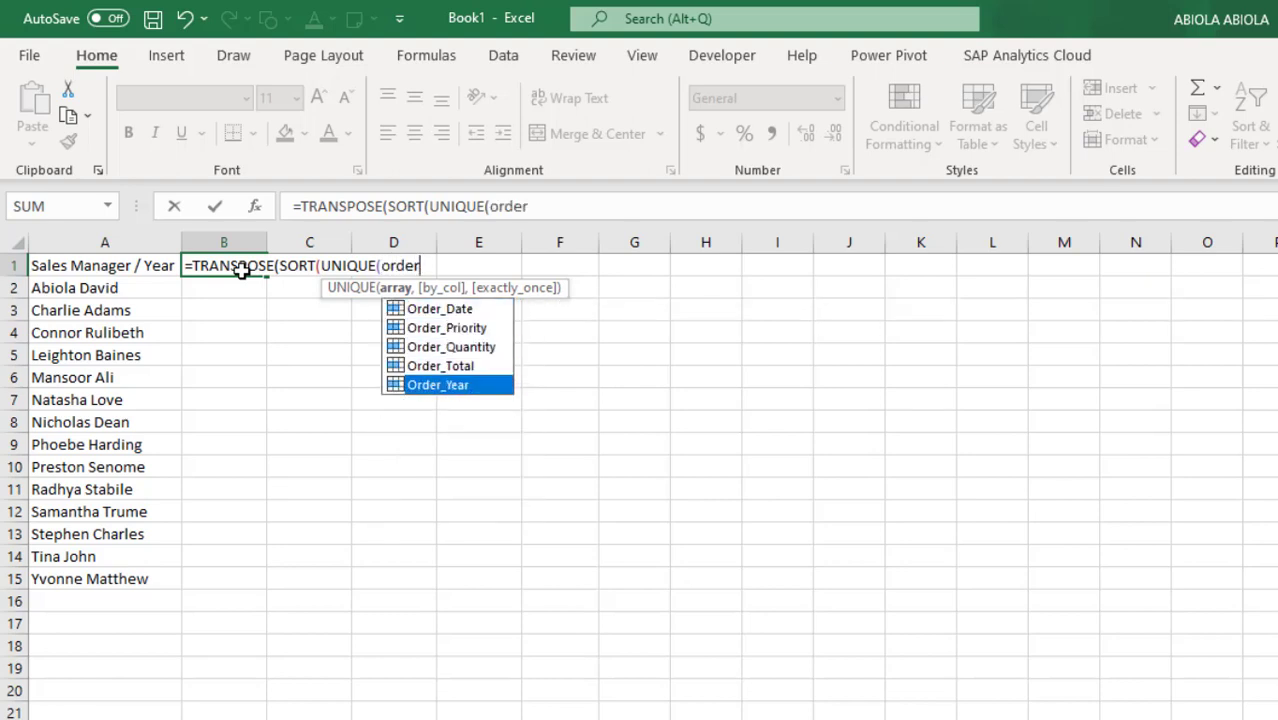
key(Tab)
text())))
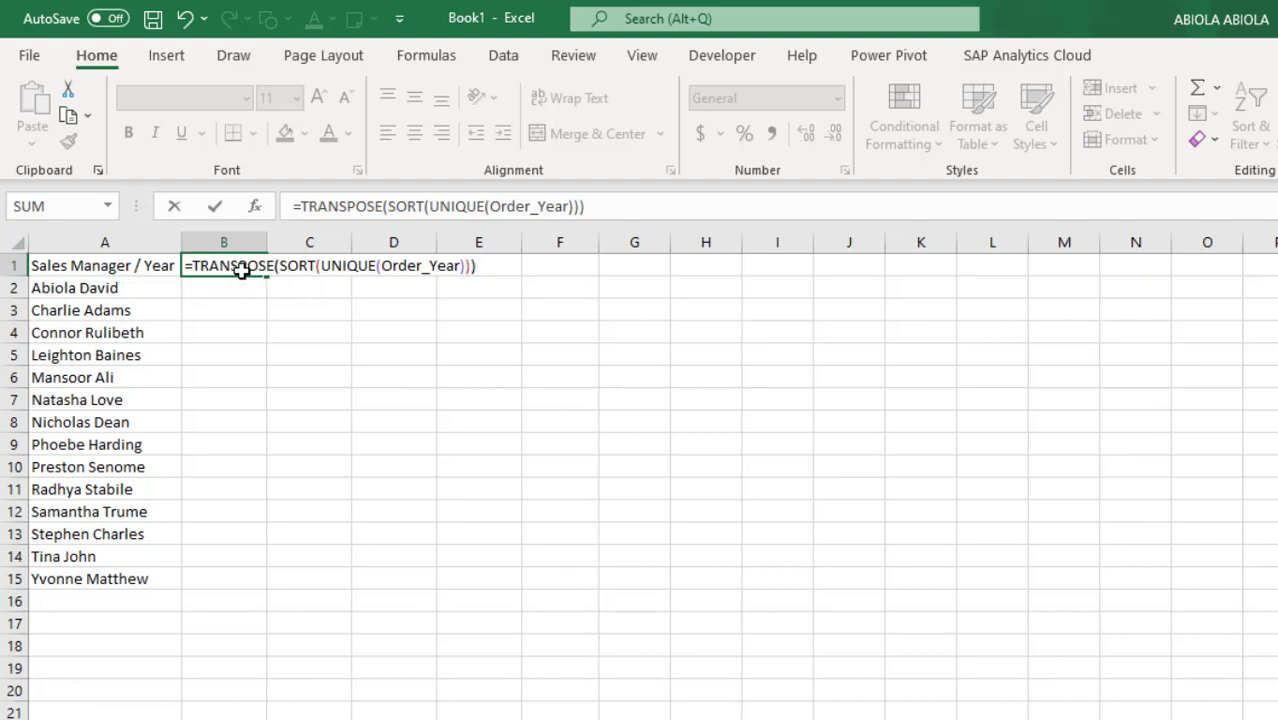
key(ctrl+Return)
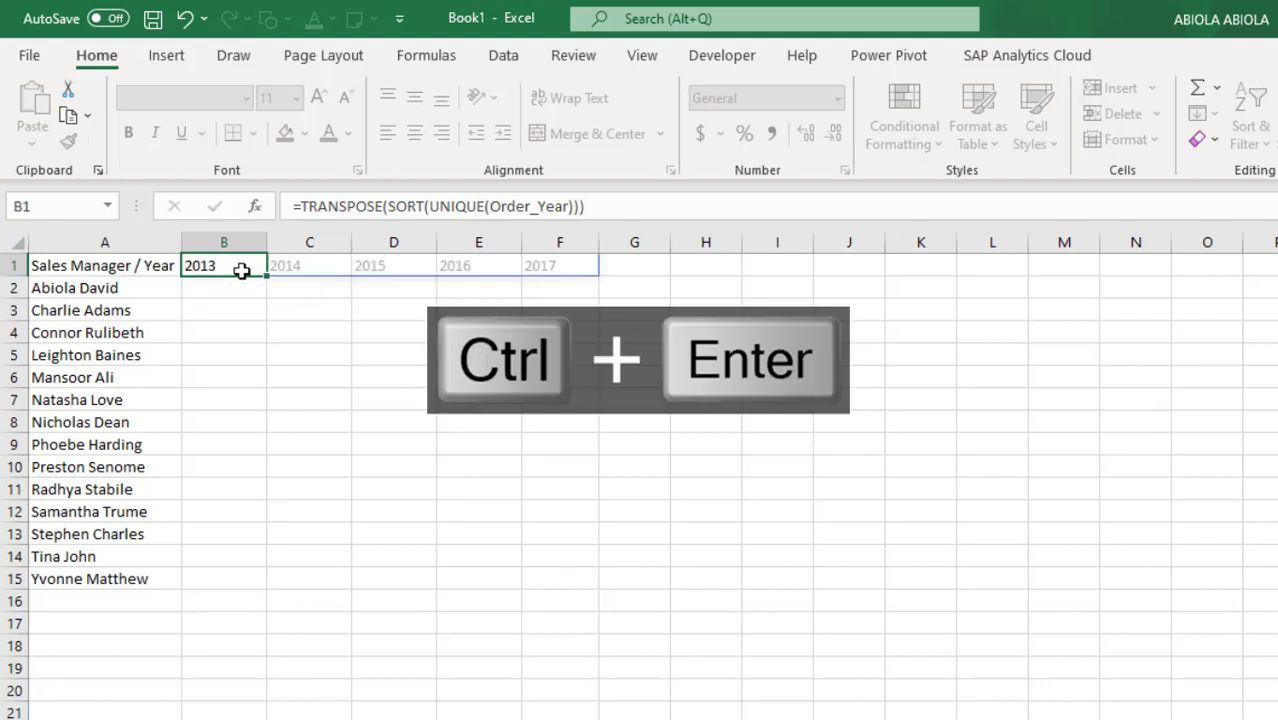
click(249, 288)
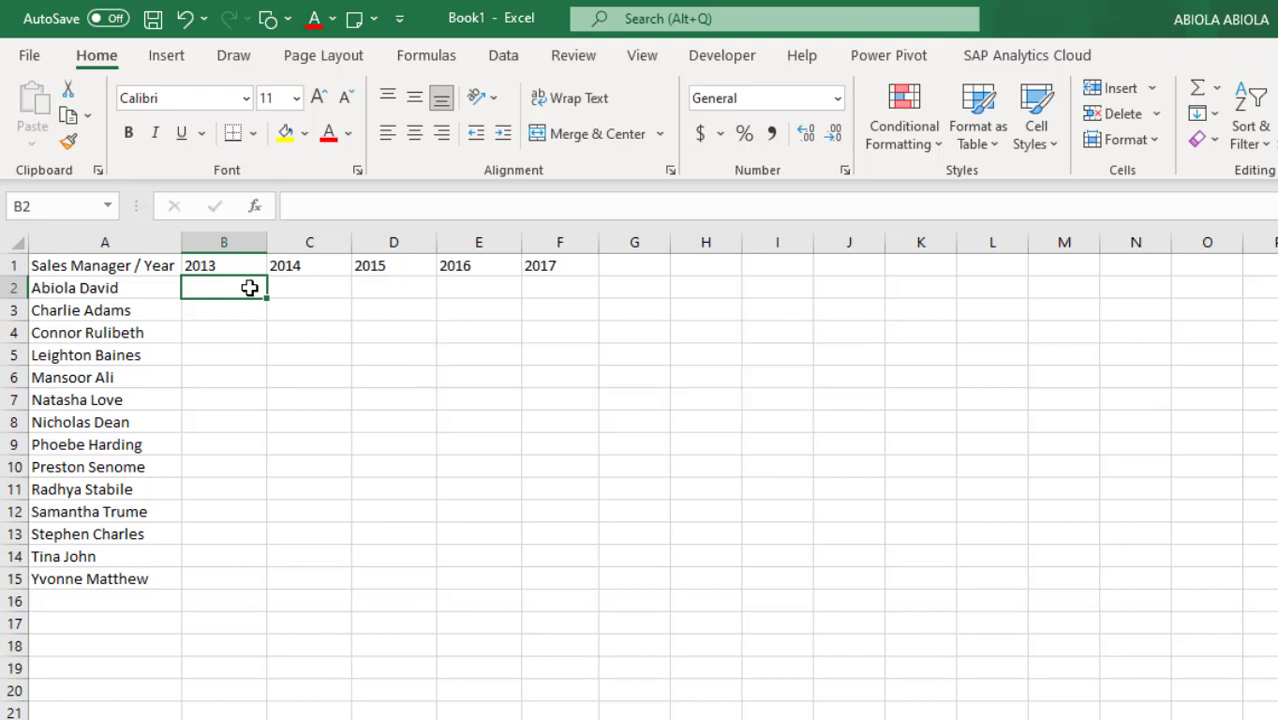
In B2, begin =SUMIFS(Total,Sales_Manager,$A2 with the manager column locked.
click(134, 290)
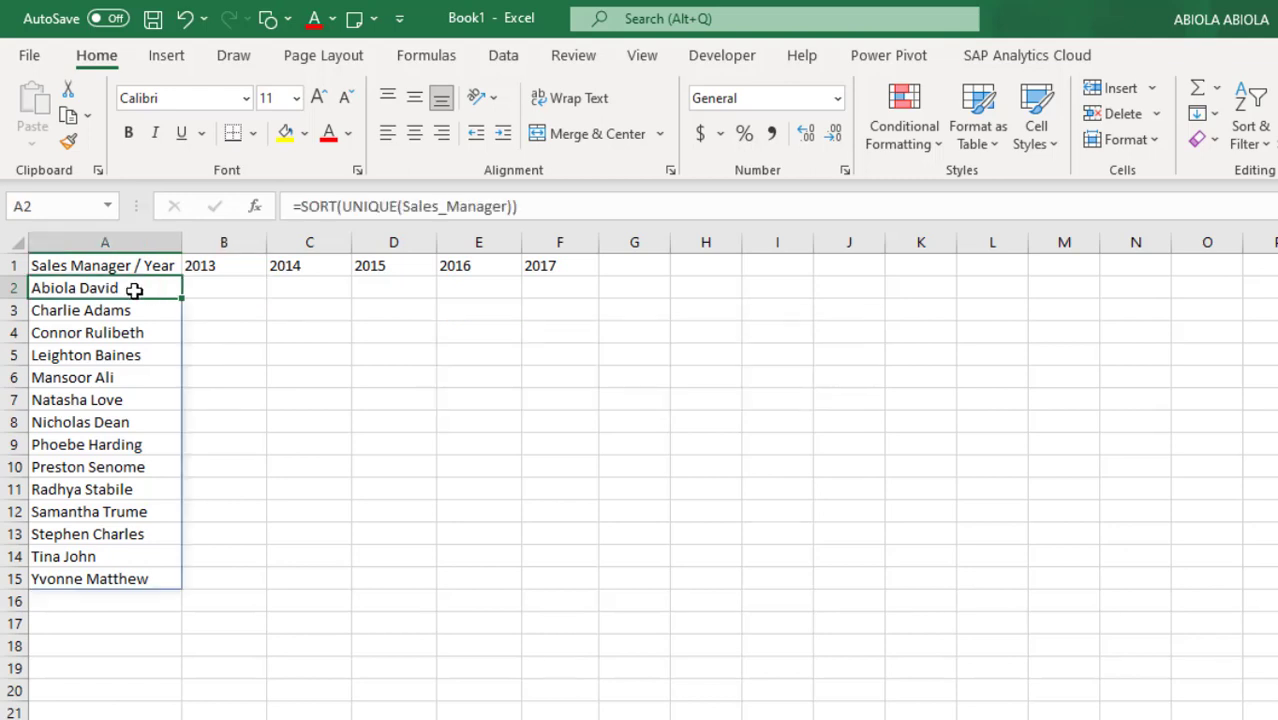
click(236, 290)
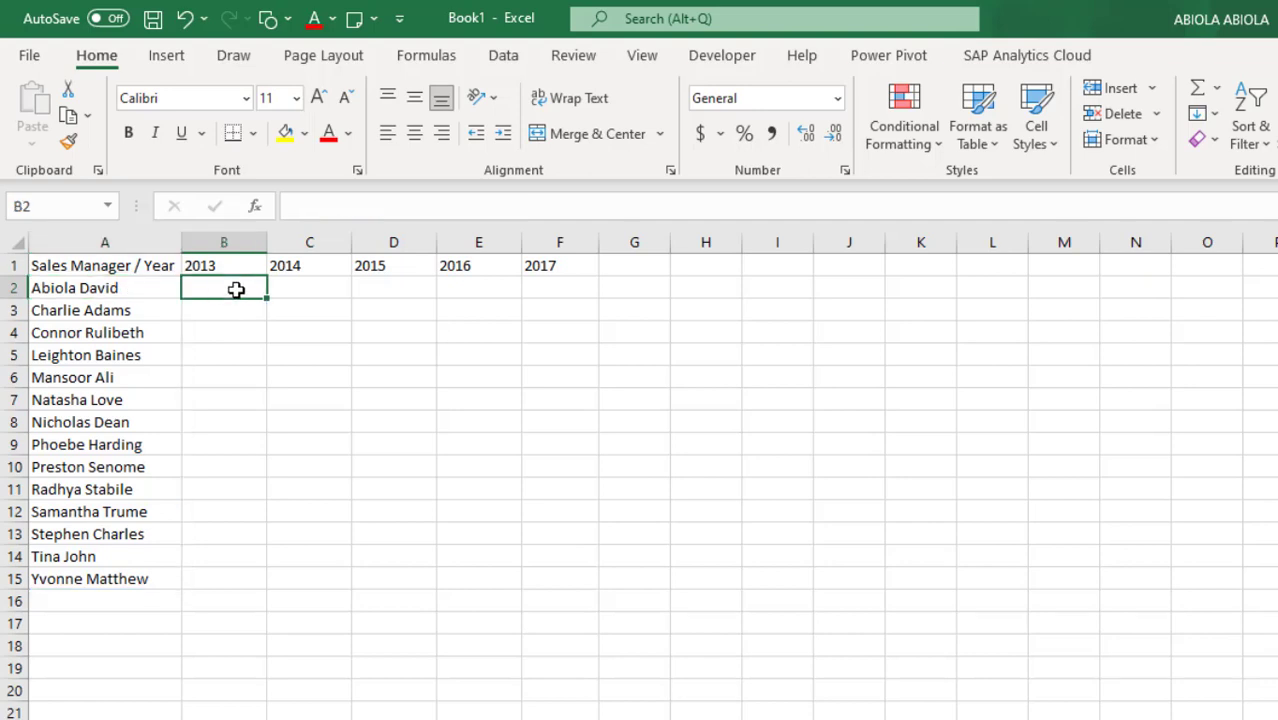
text(=sumifs)
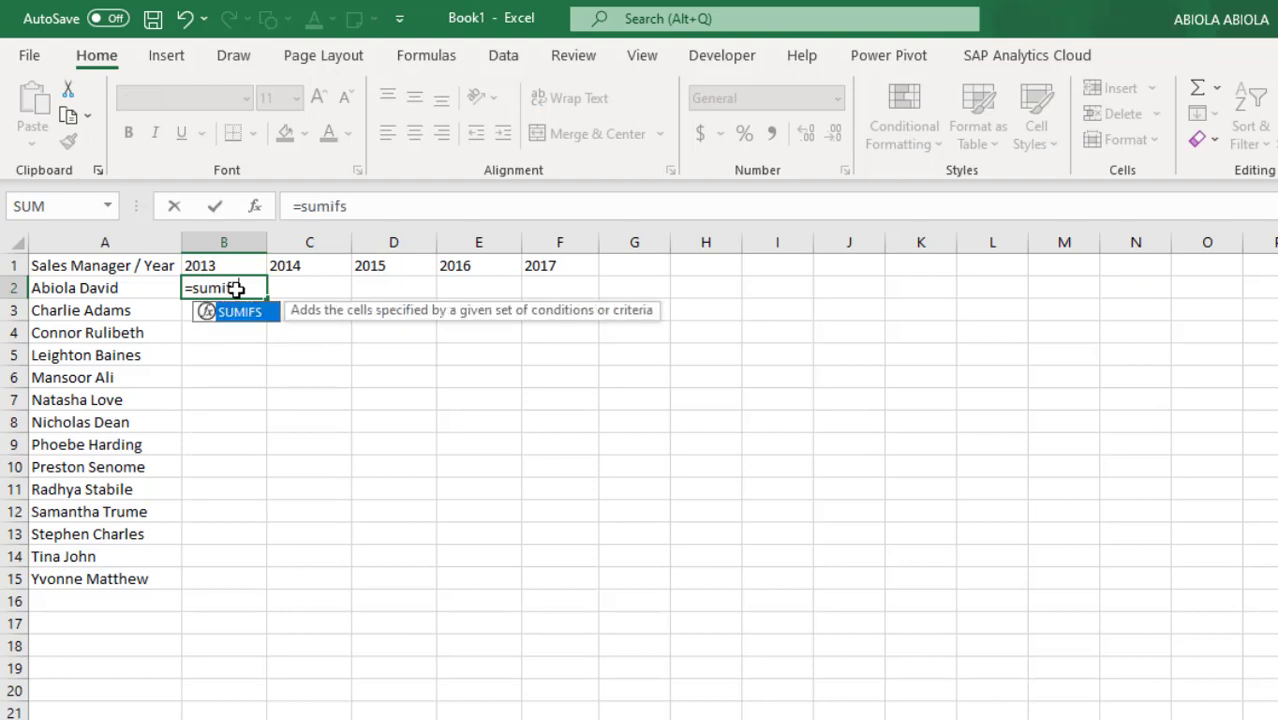
key(Tab)
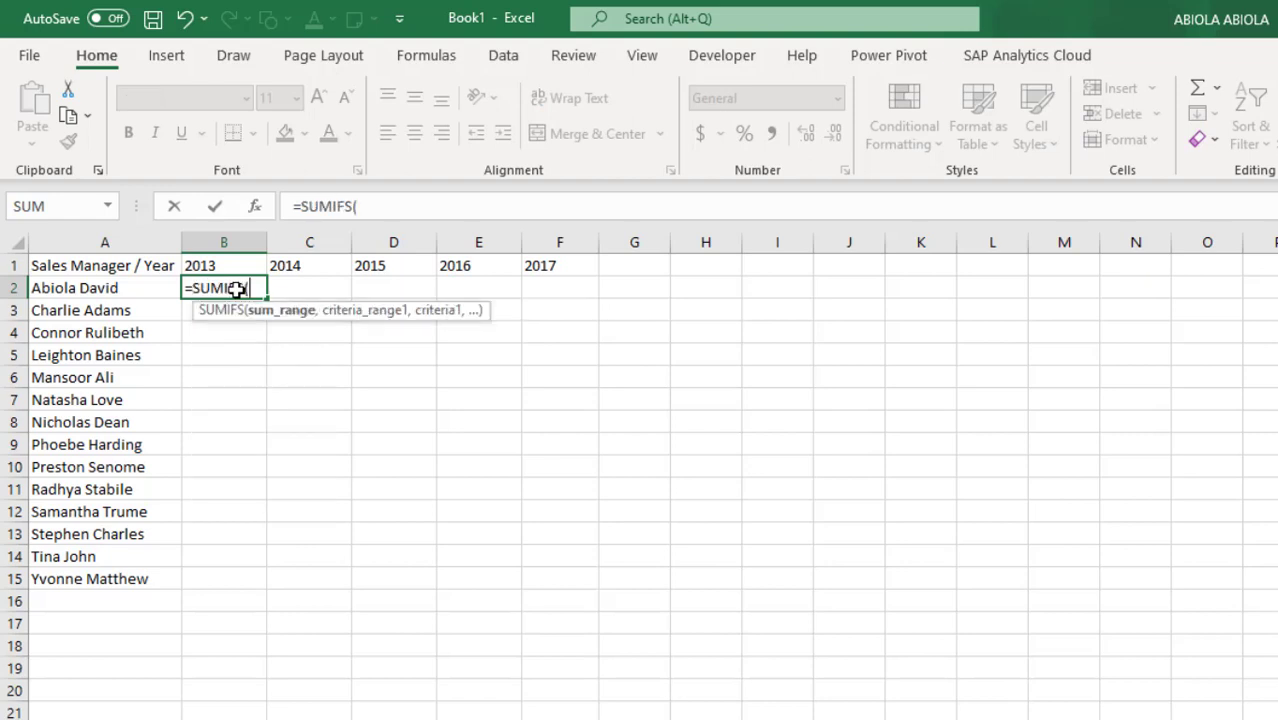
text(tot)
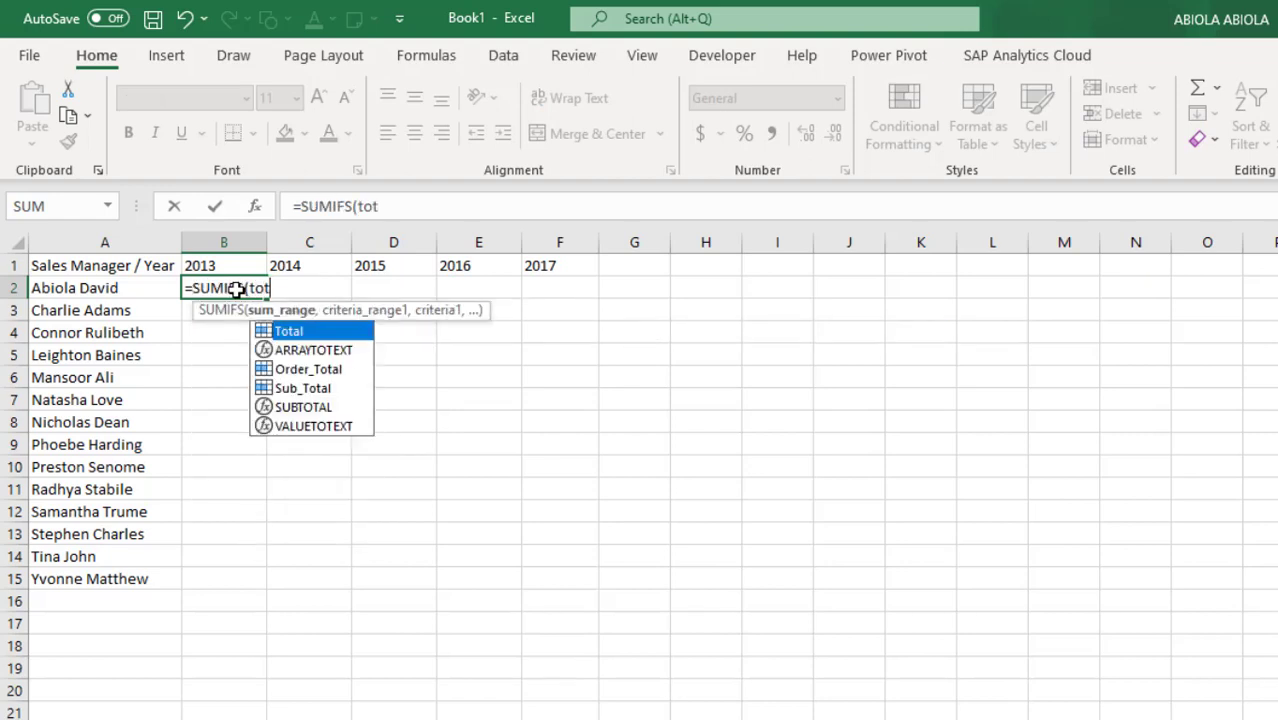
key(Tab)
text(,)
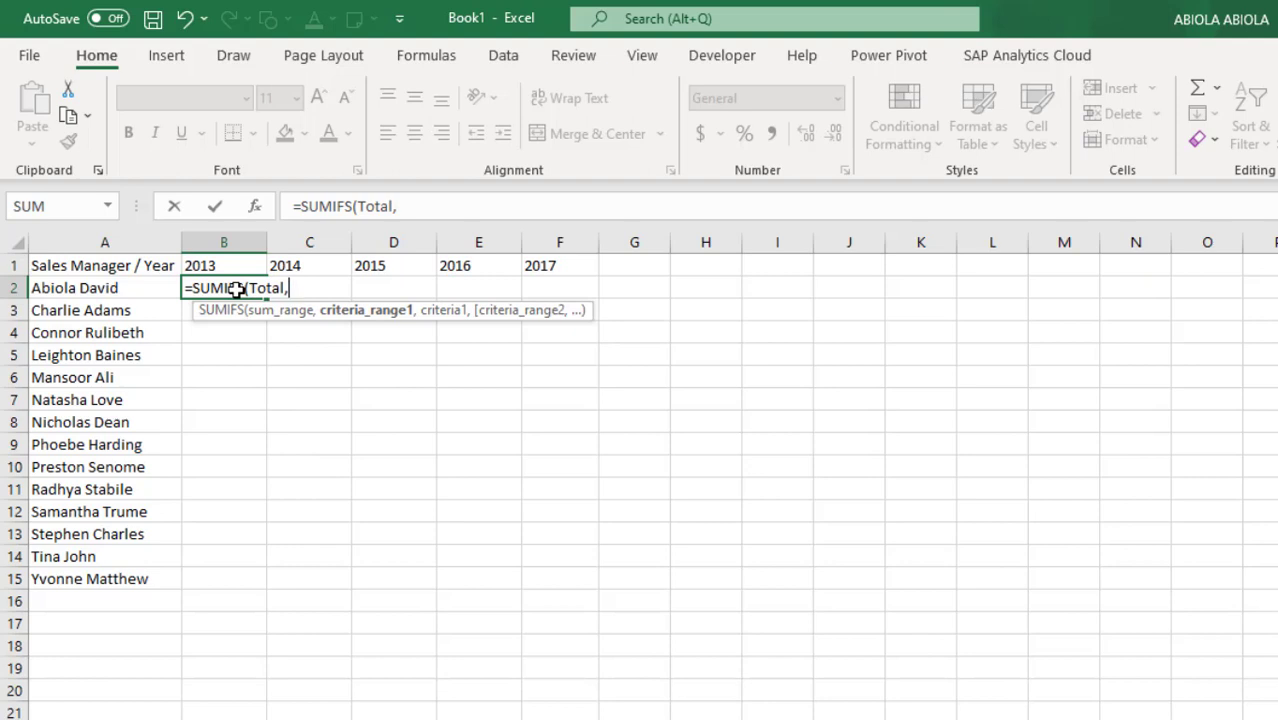
text(sal)
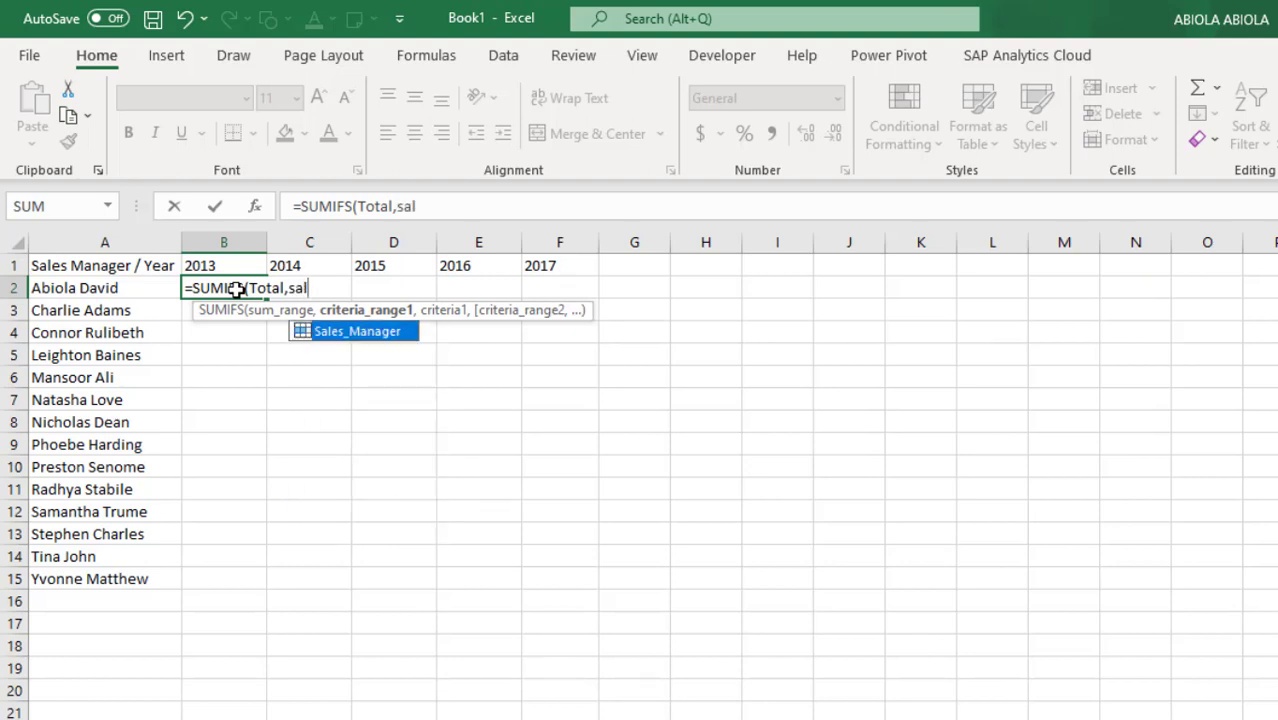
key(Tab)
text(,)
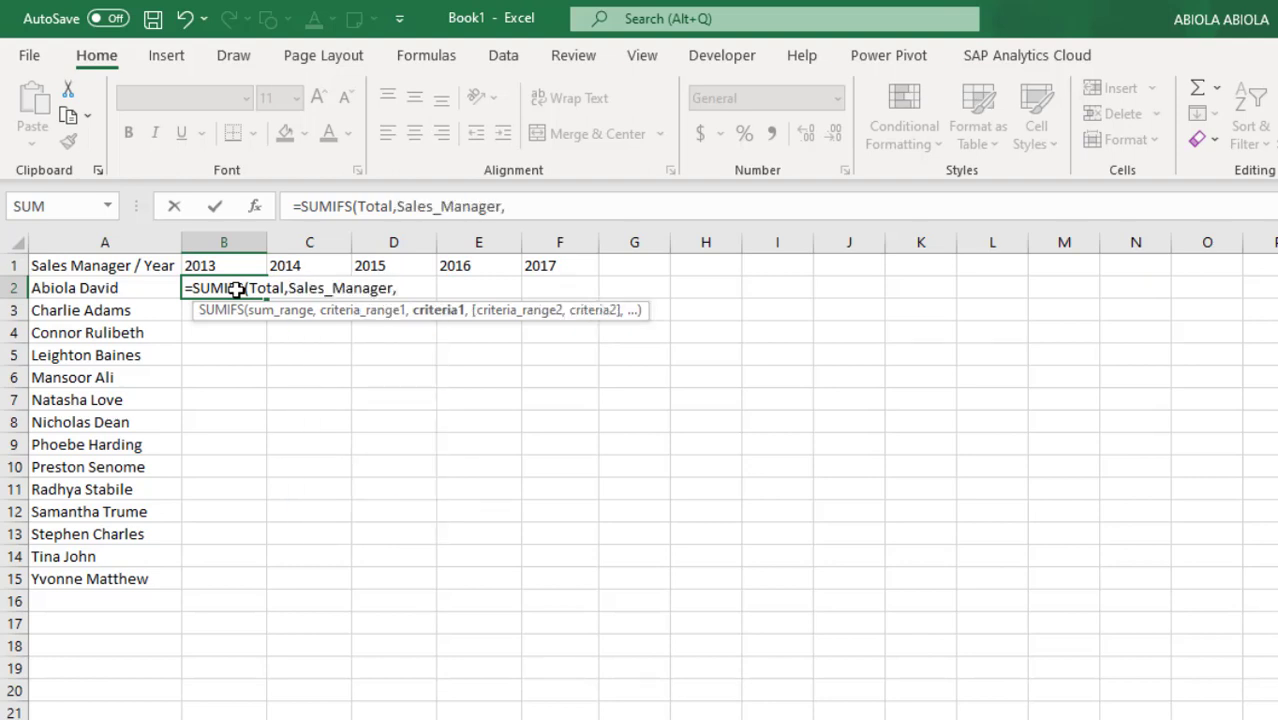
click(105, 288)
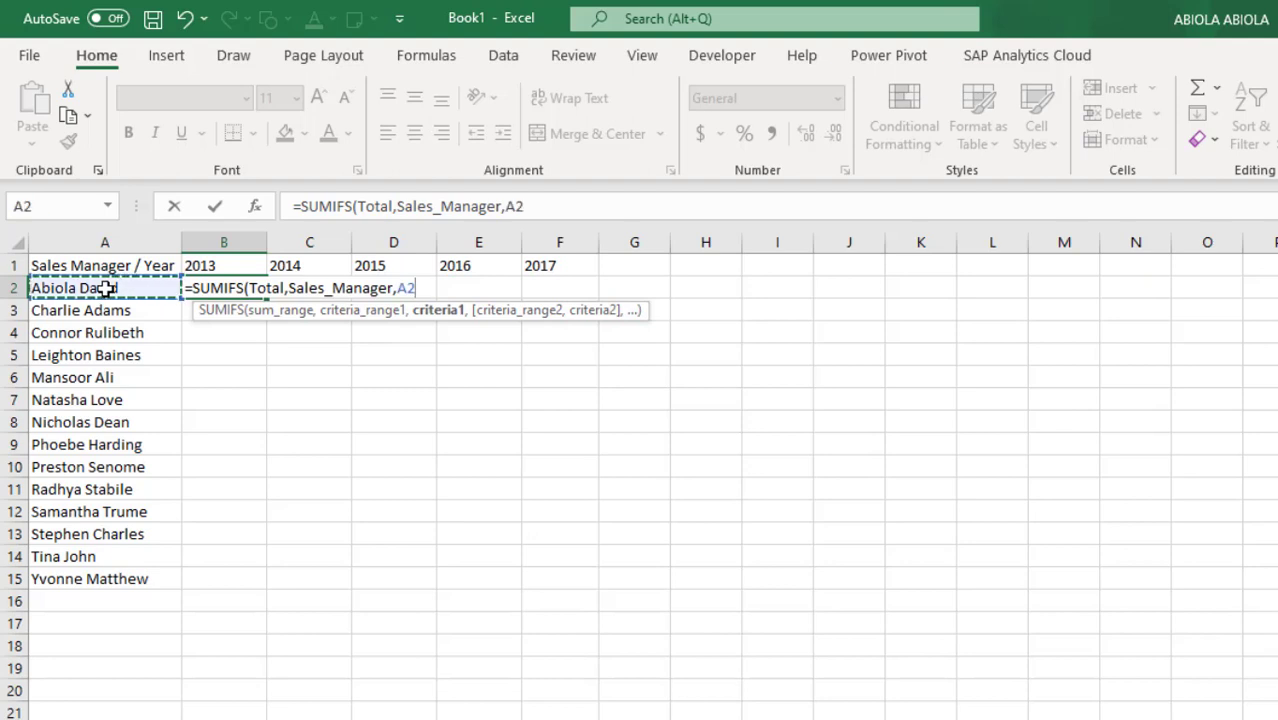
key(F4)
key(F4)
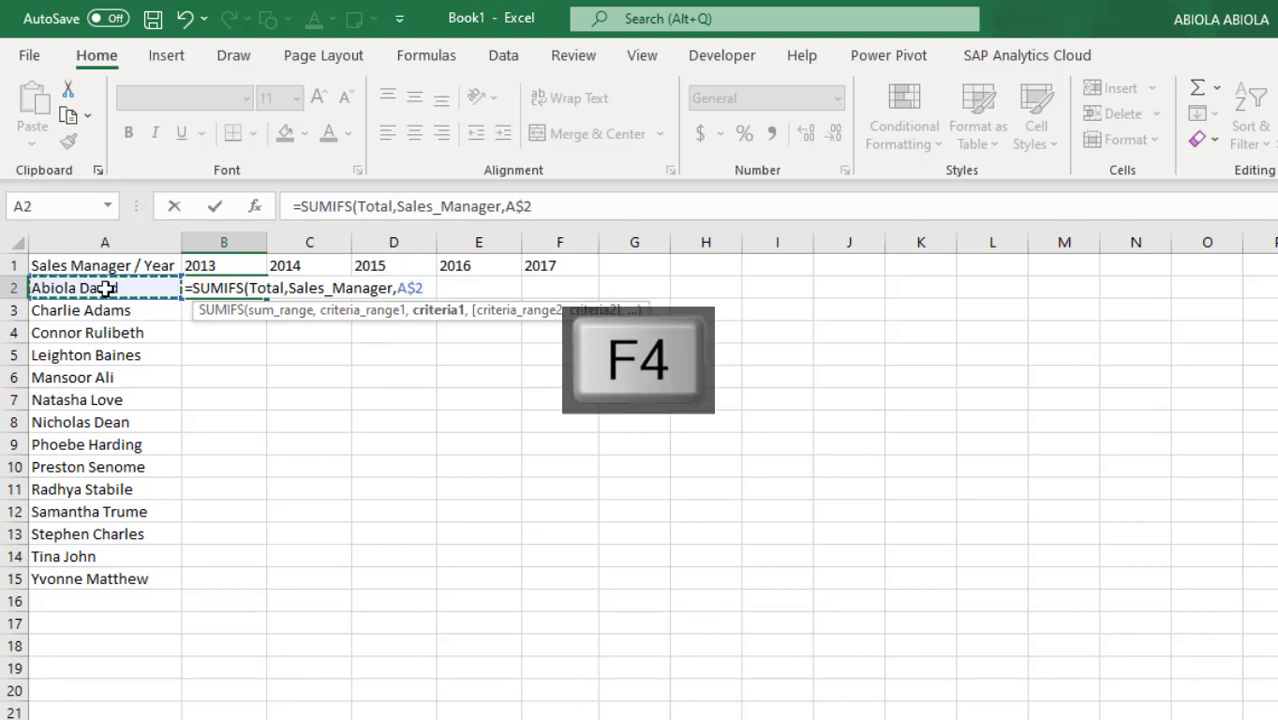
key(F4)
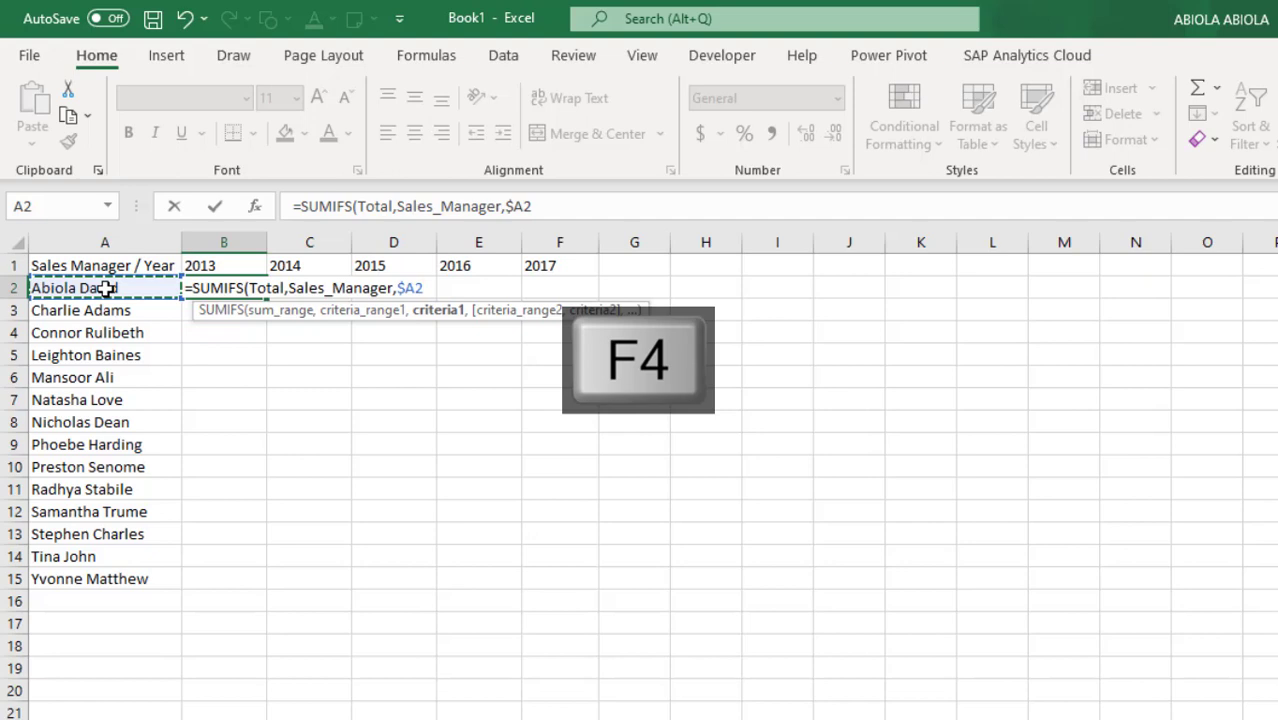
Complete the SUMIFS with Order_Year,B$1 and enter it, returning 20296.3418.
text(,)
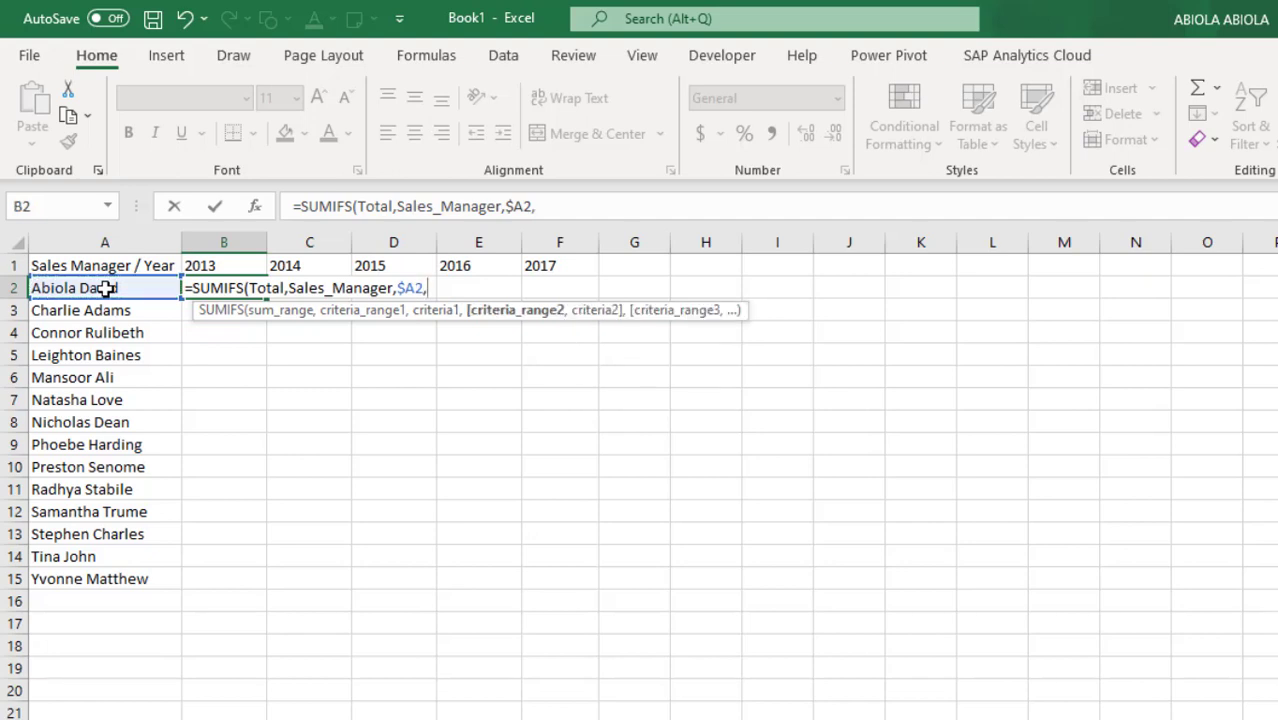
text(order)
key(Down)
key(Down)
key(Down)
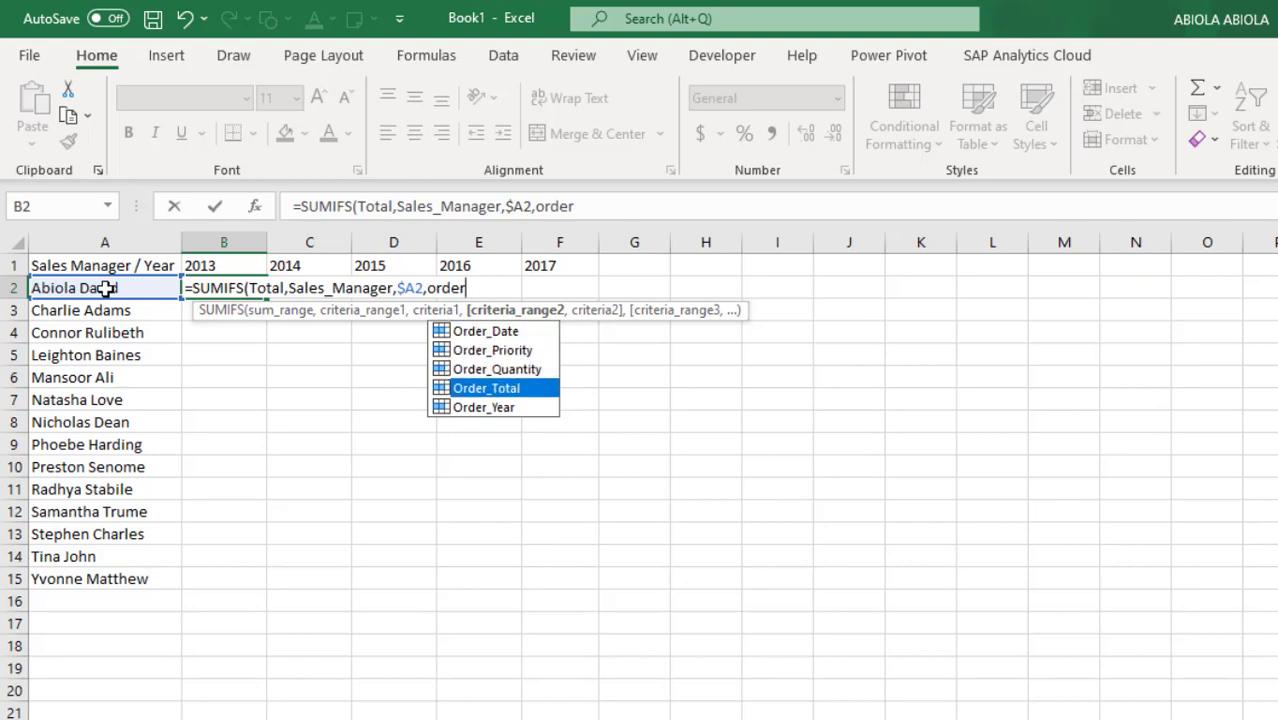
key(Down)
key(Tab)
text(,)
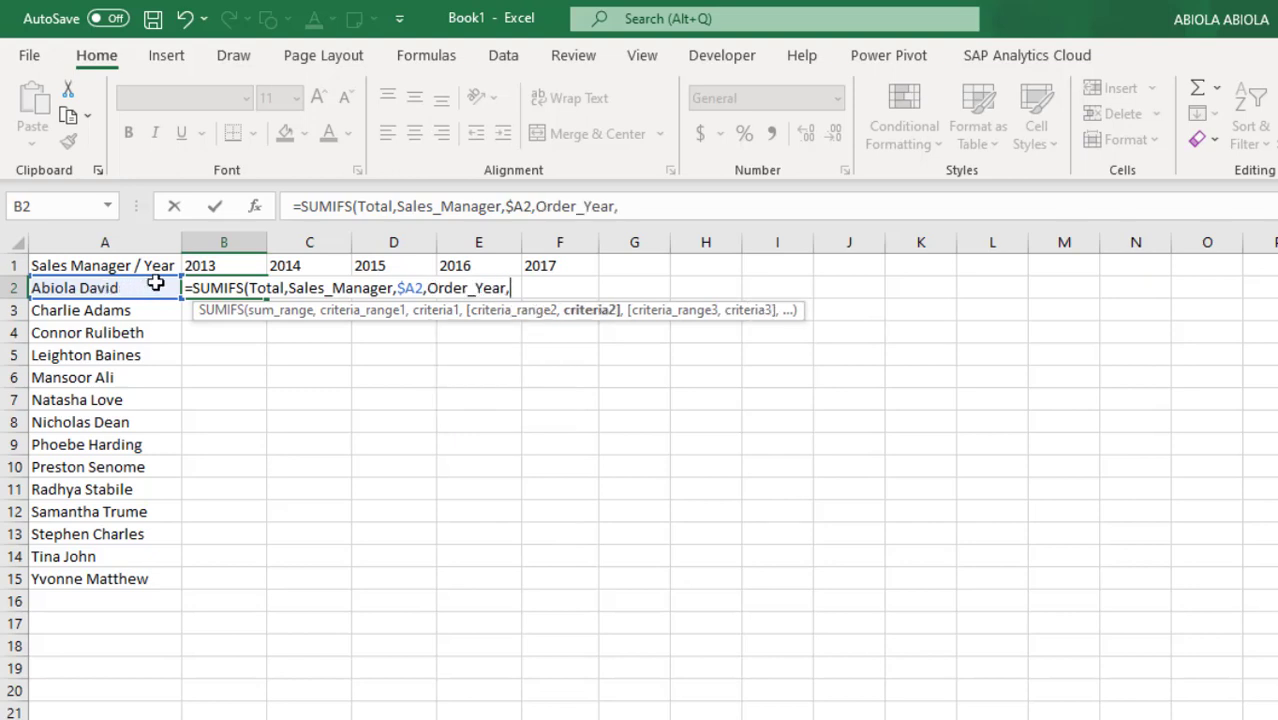
click(220, 265)
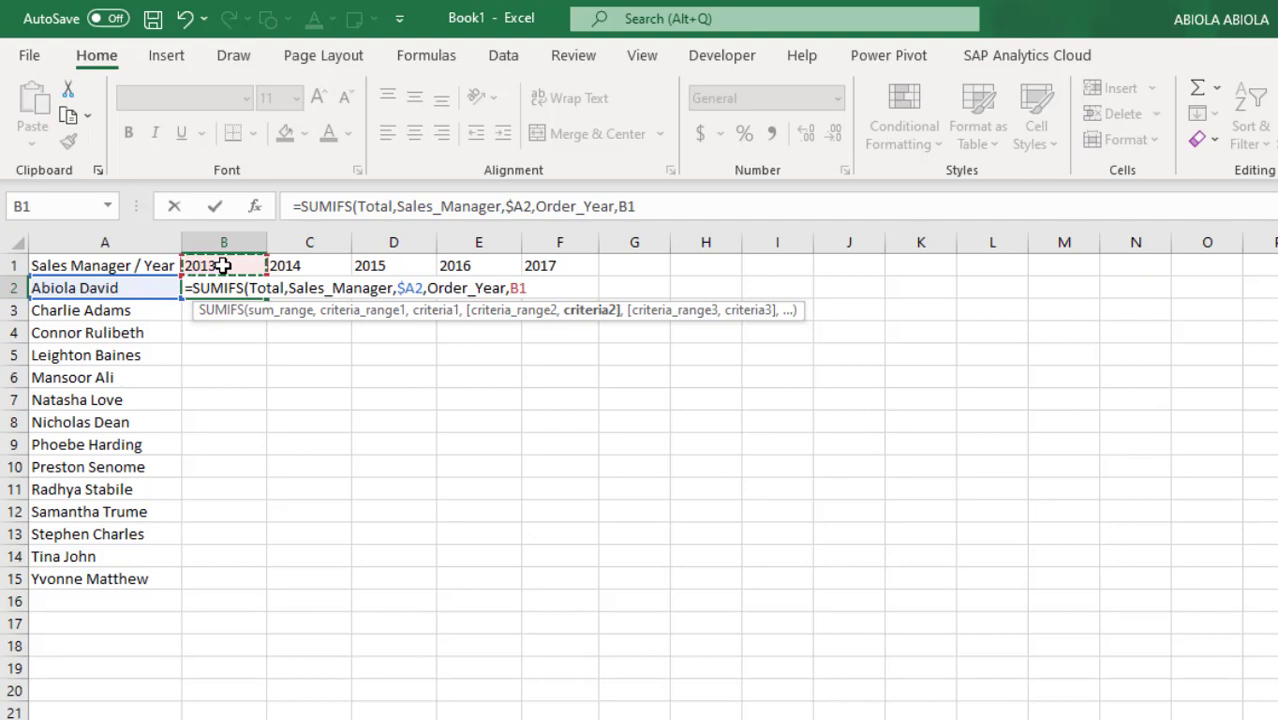
key(F4)
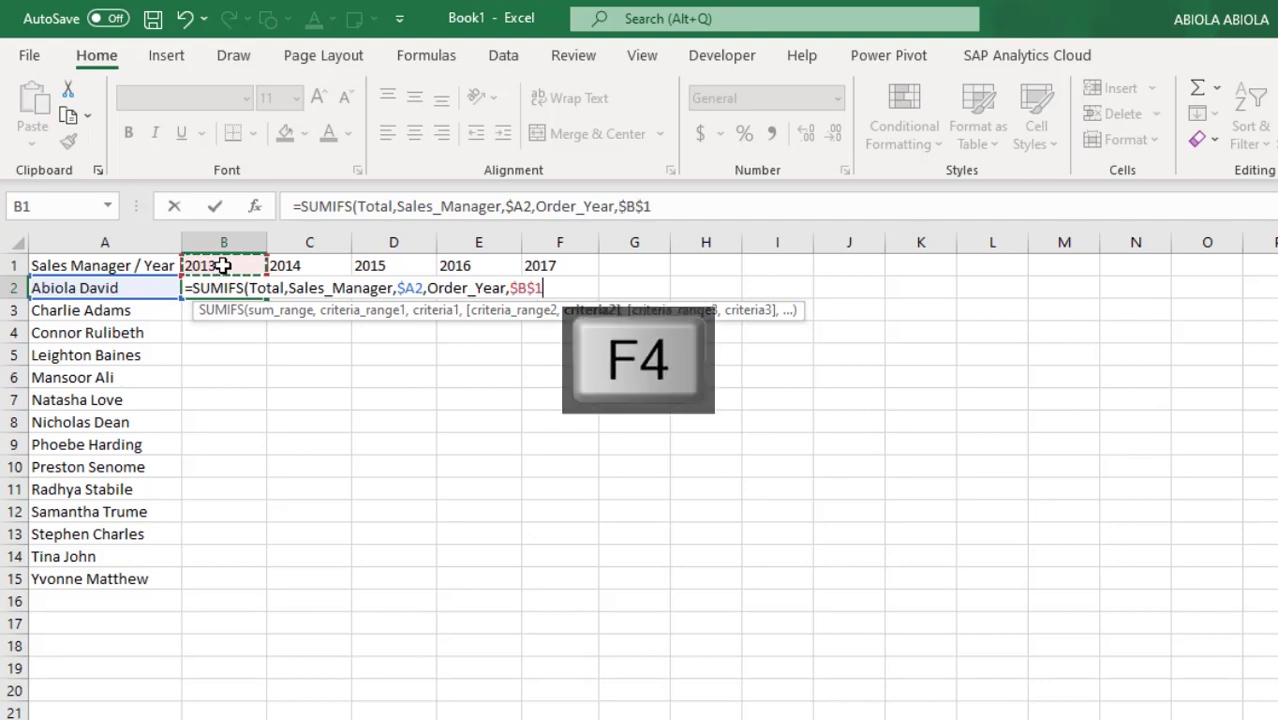
key(F4)
text())
key(ctrl+Return)
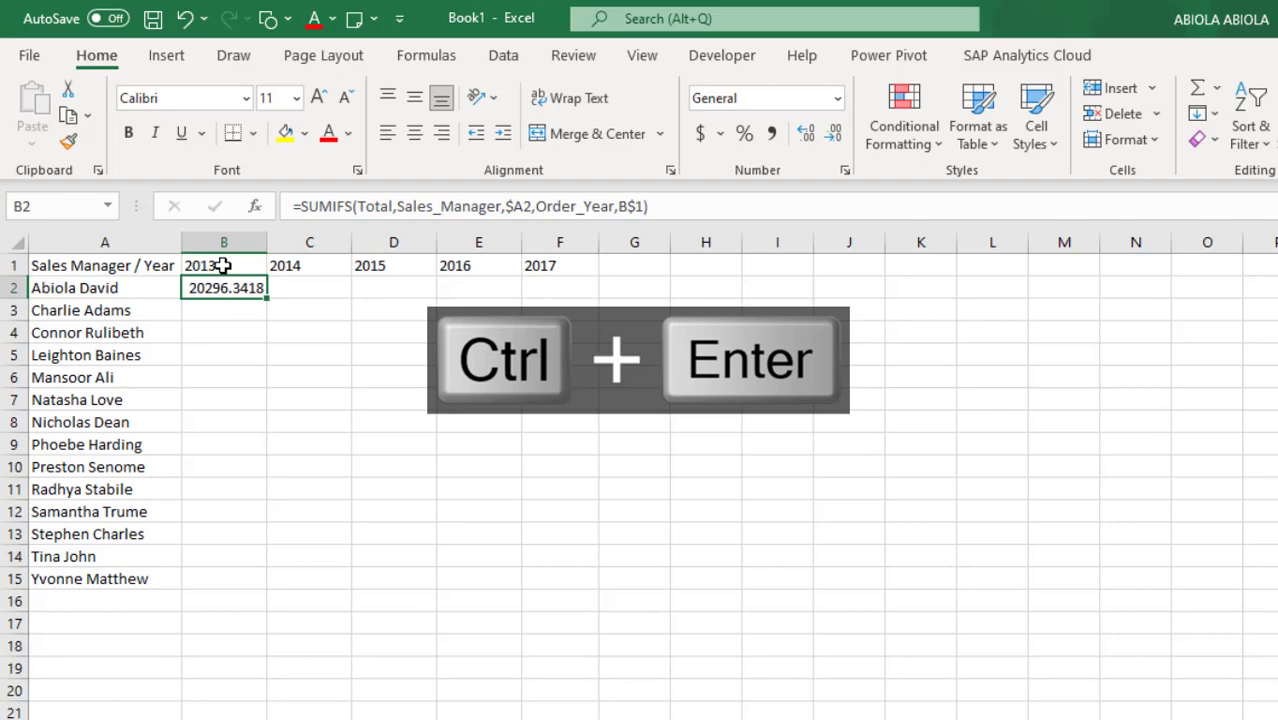
Fill the SUMIFS formula through B2:F15 and format it as whole-dollar currency.
key(ctrl+c)
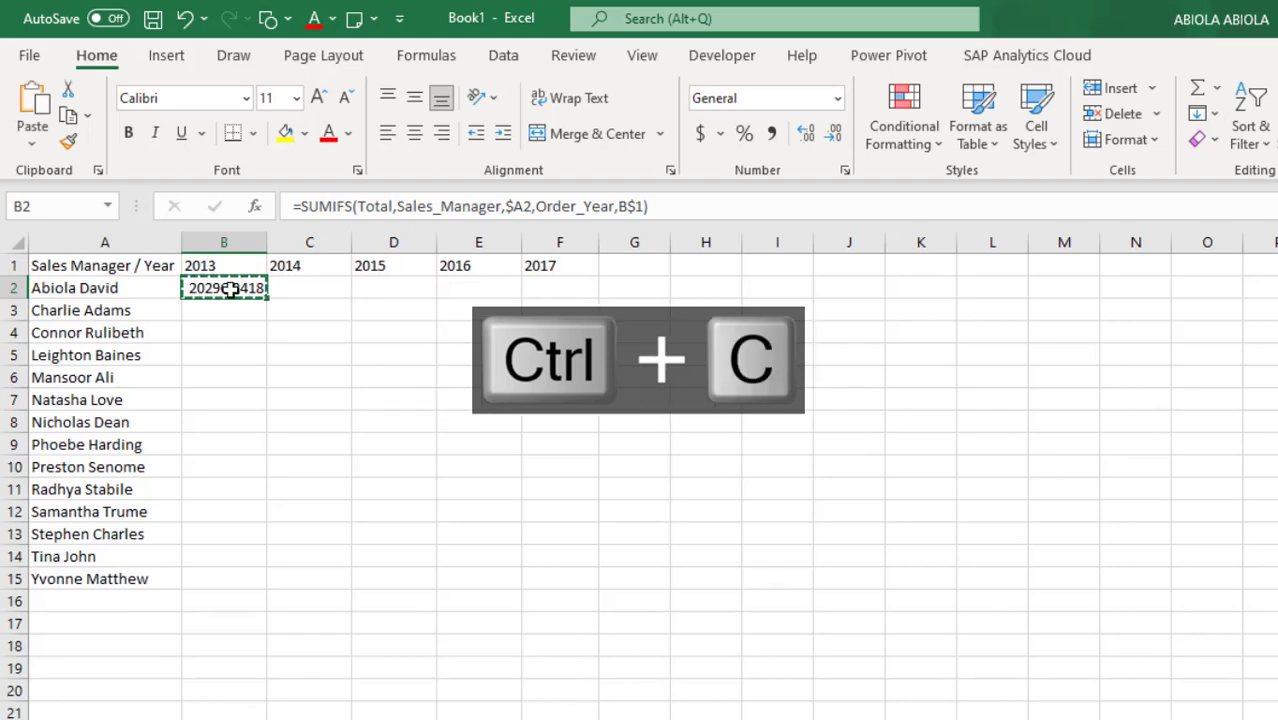
drag(228, 288, 576, 583)
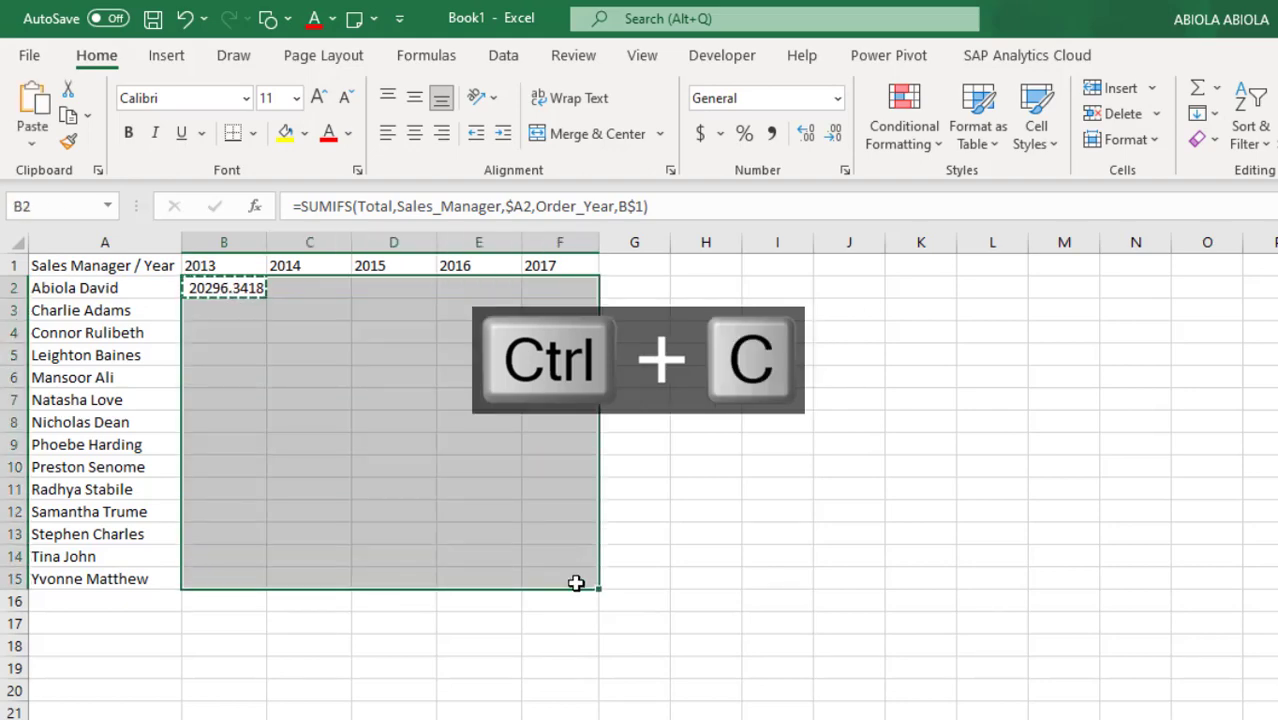
key(ctrl+v)
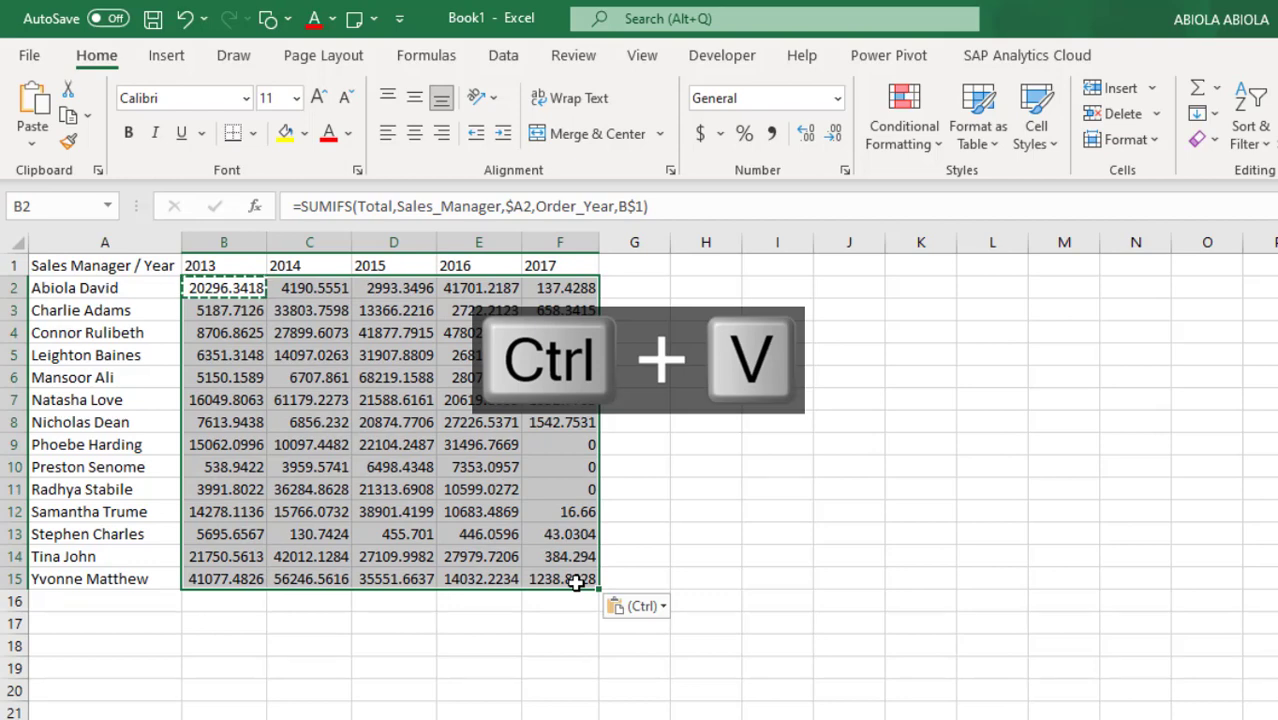
key(ctrl+shift+4)
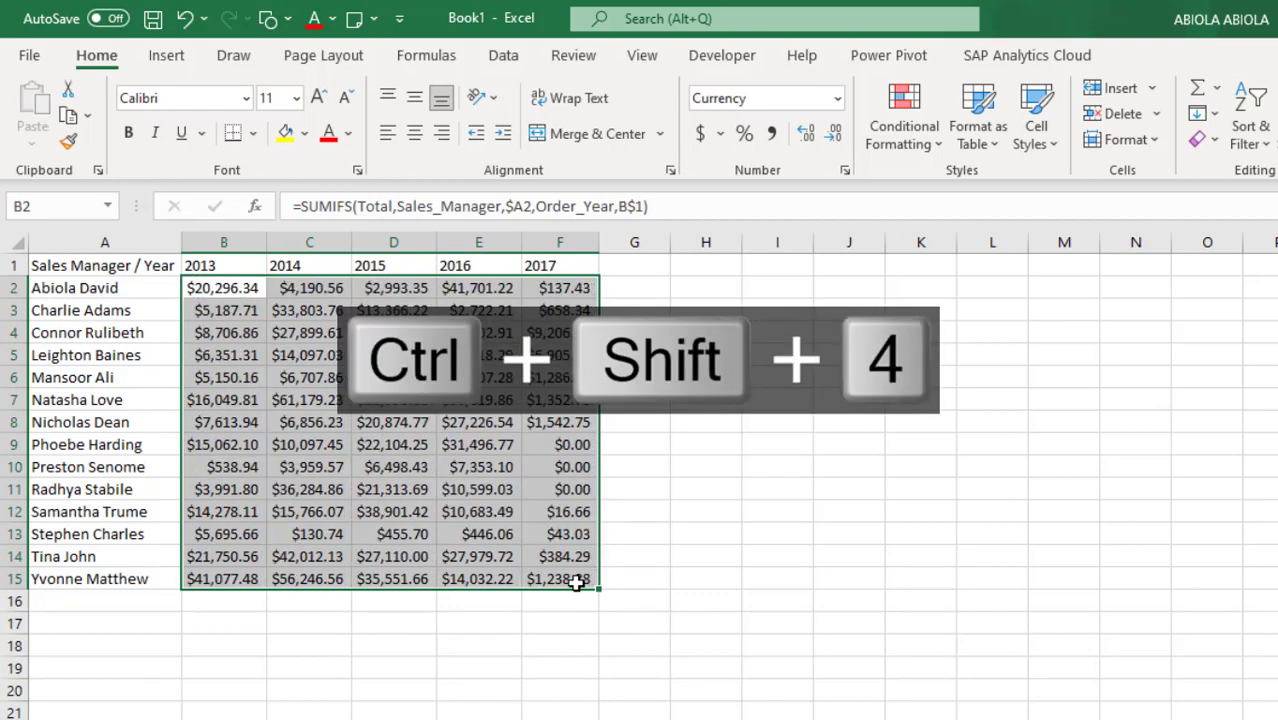
click(834, 136)
click(834, 138)
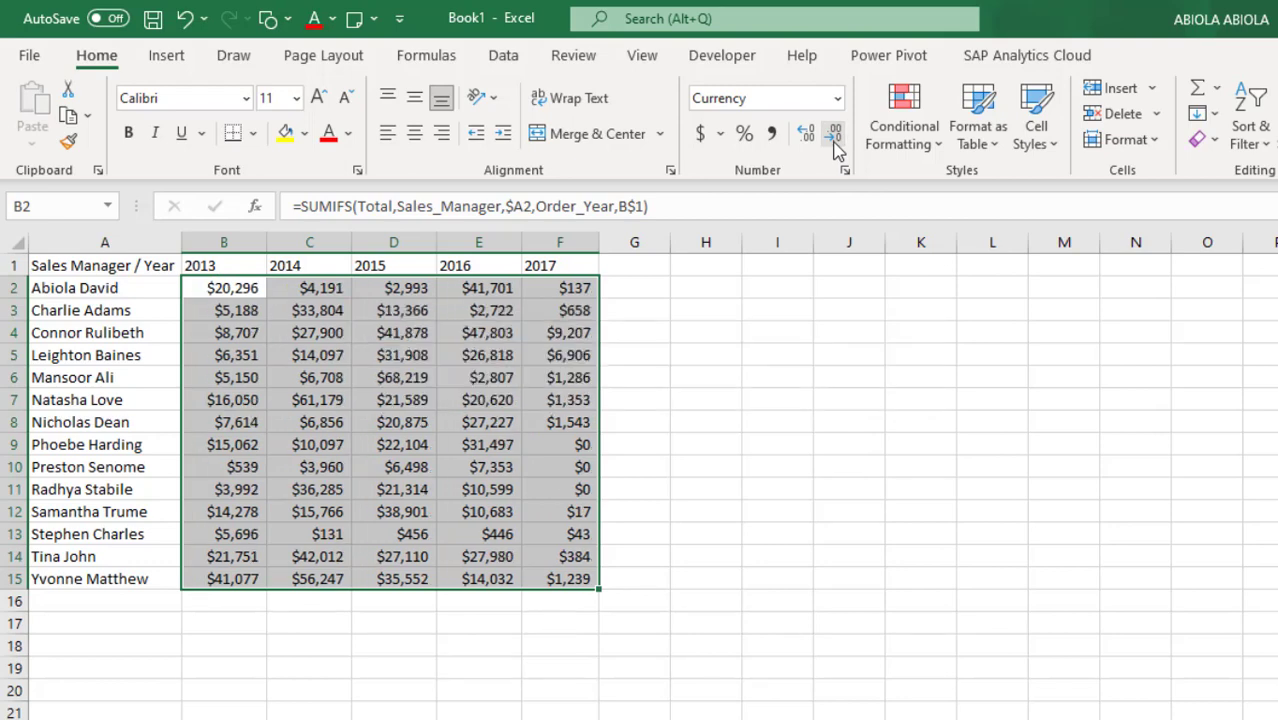
Add a 'Grand Total' heading in G1 and an AutoSum of the row's years in G2.
click(633, 263)
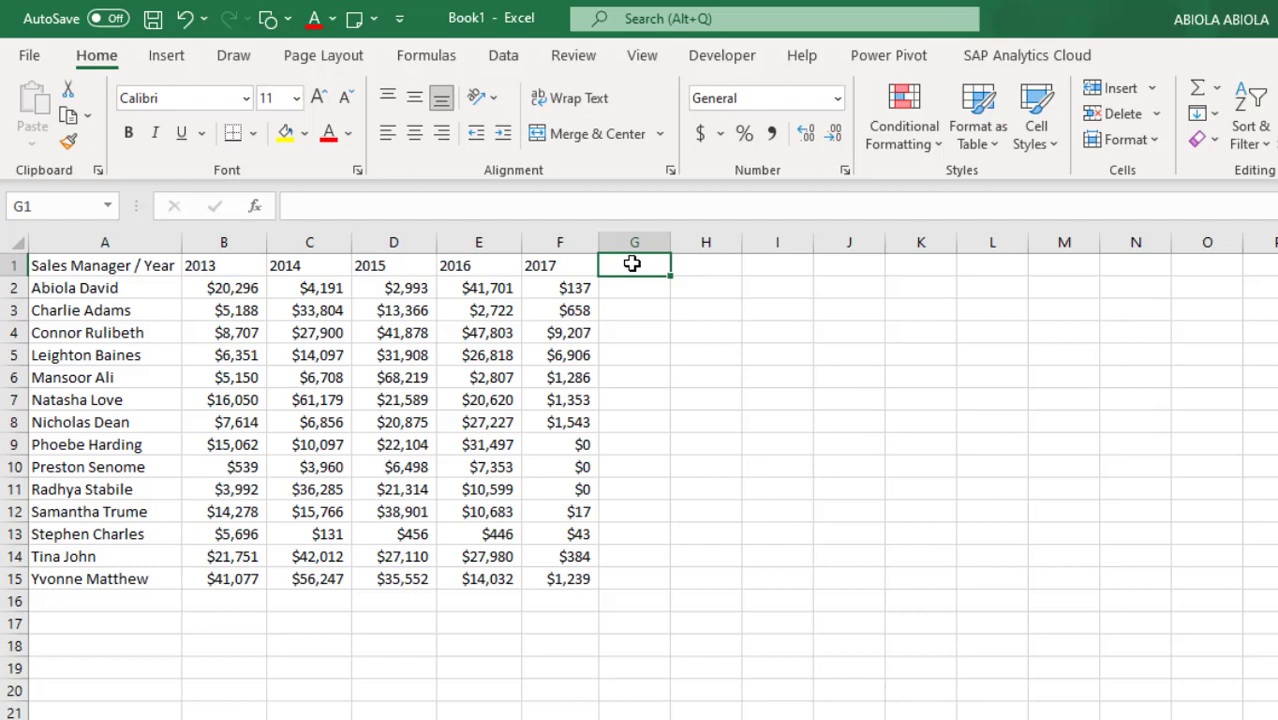
text(Grand To)
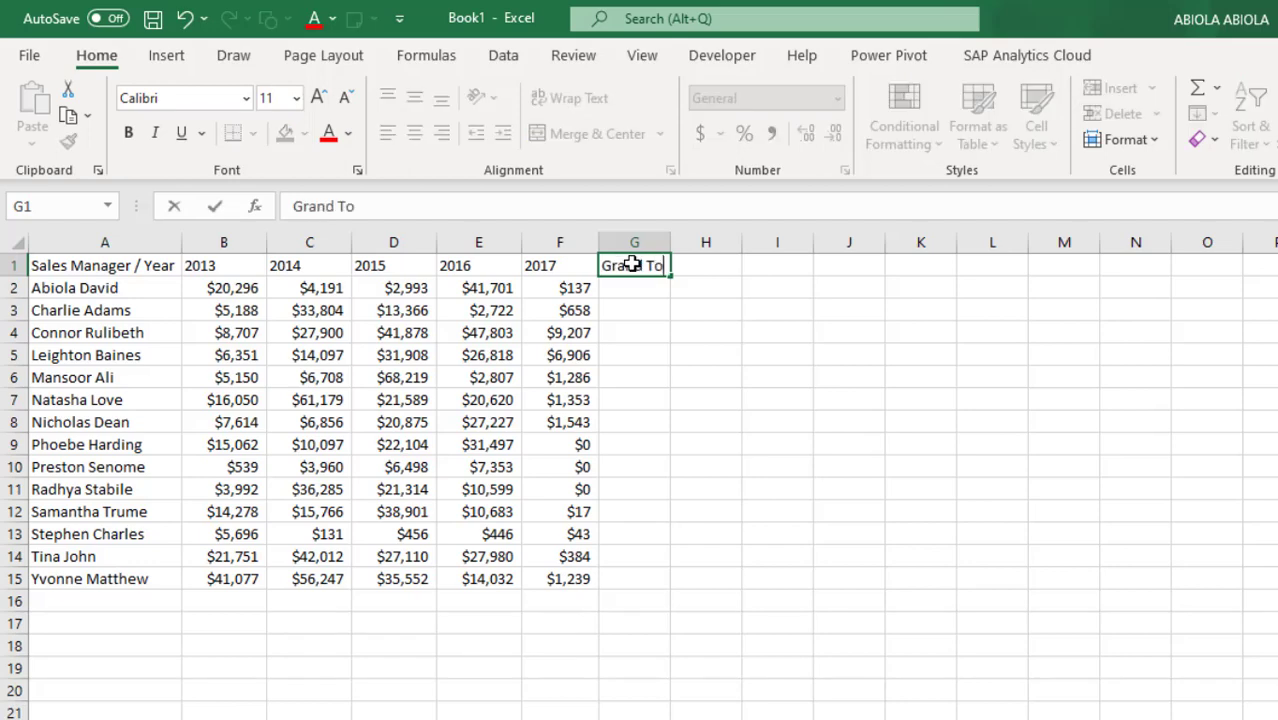
text(tal)
key(ctrl+Return)
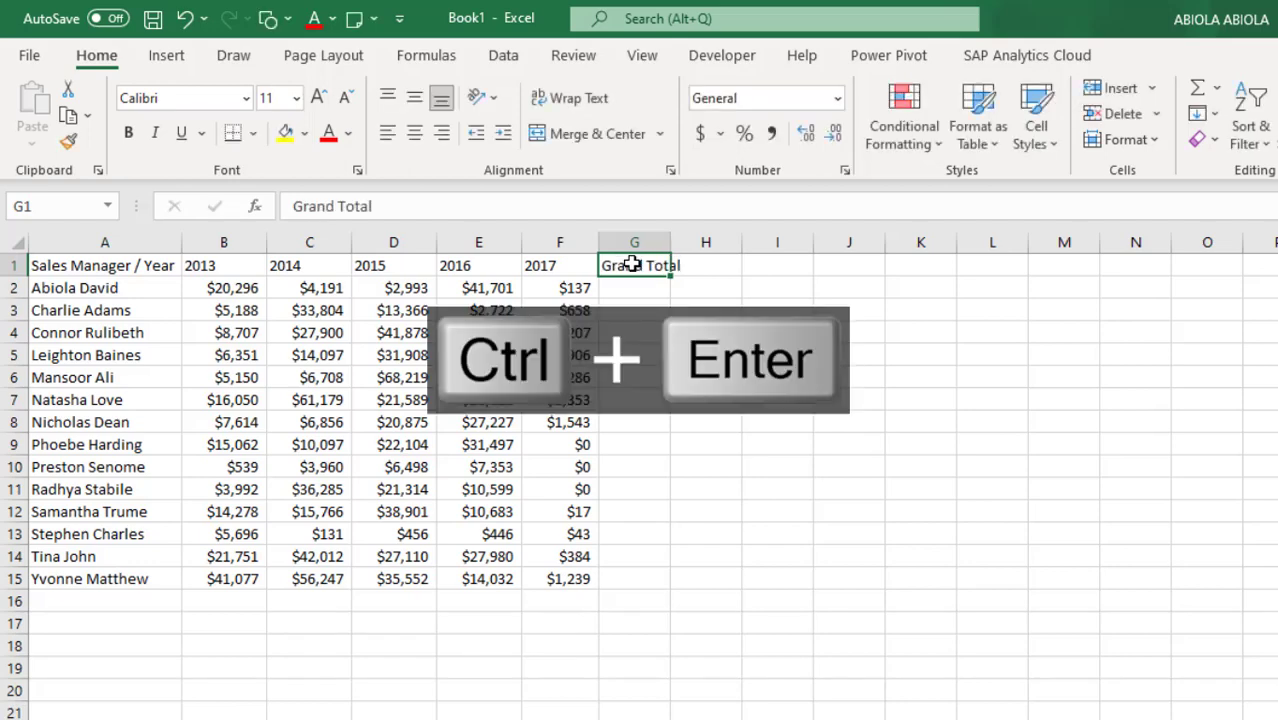
key(Down)
key(alt+equal)
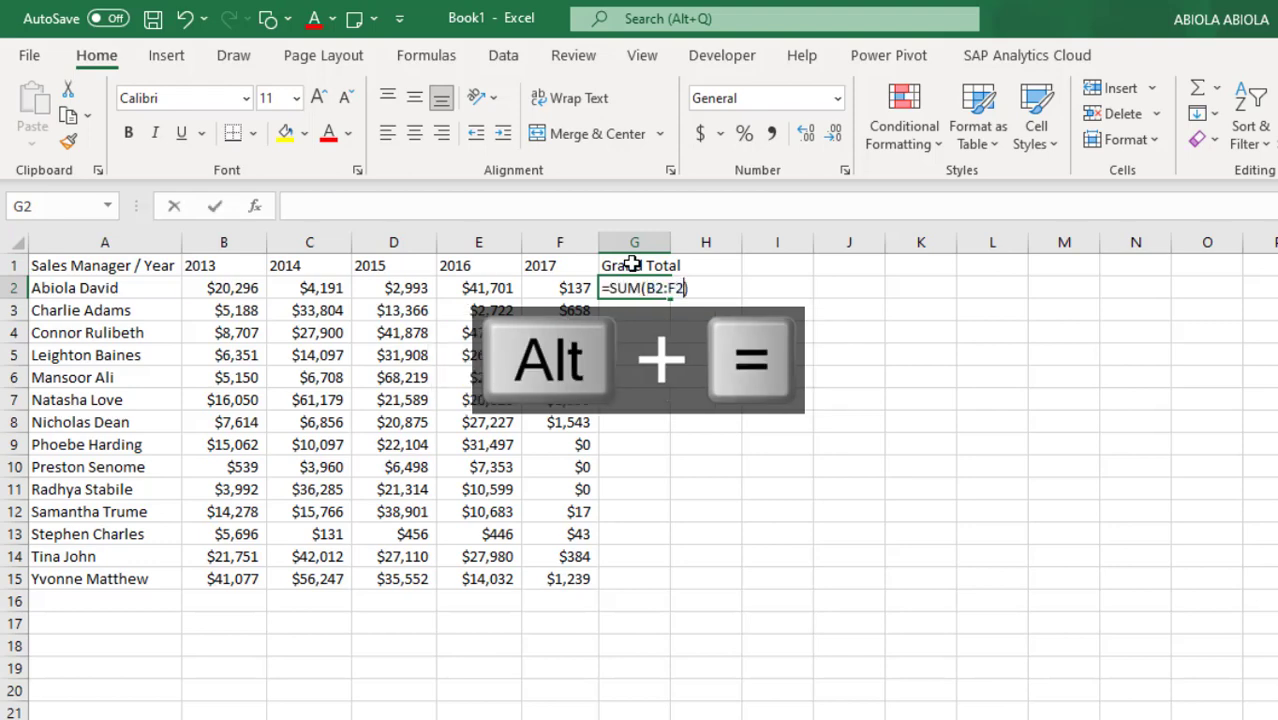
key(ctrl+Return)
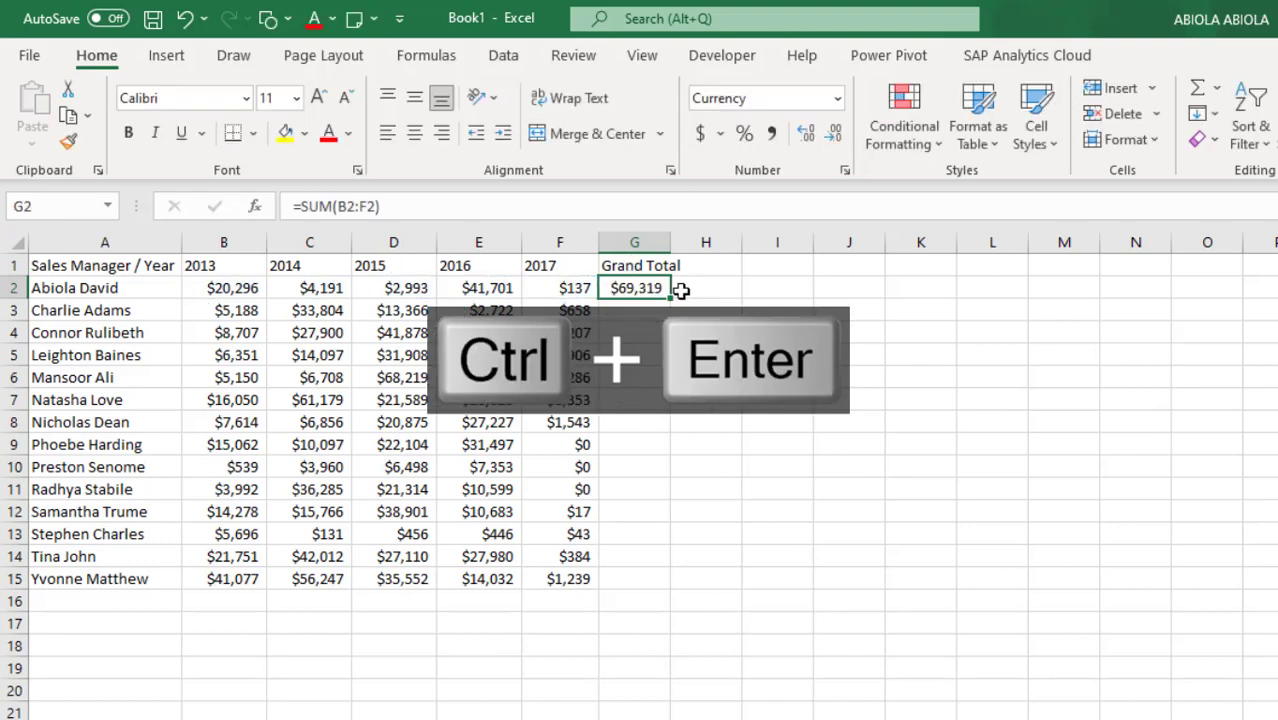
Fill the Grand Total down to row 15, autofit column G, and return to PowerPoint.
double_click(672, 297)
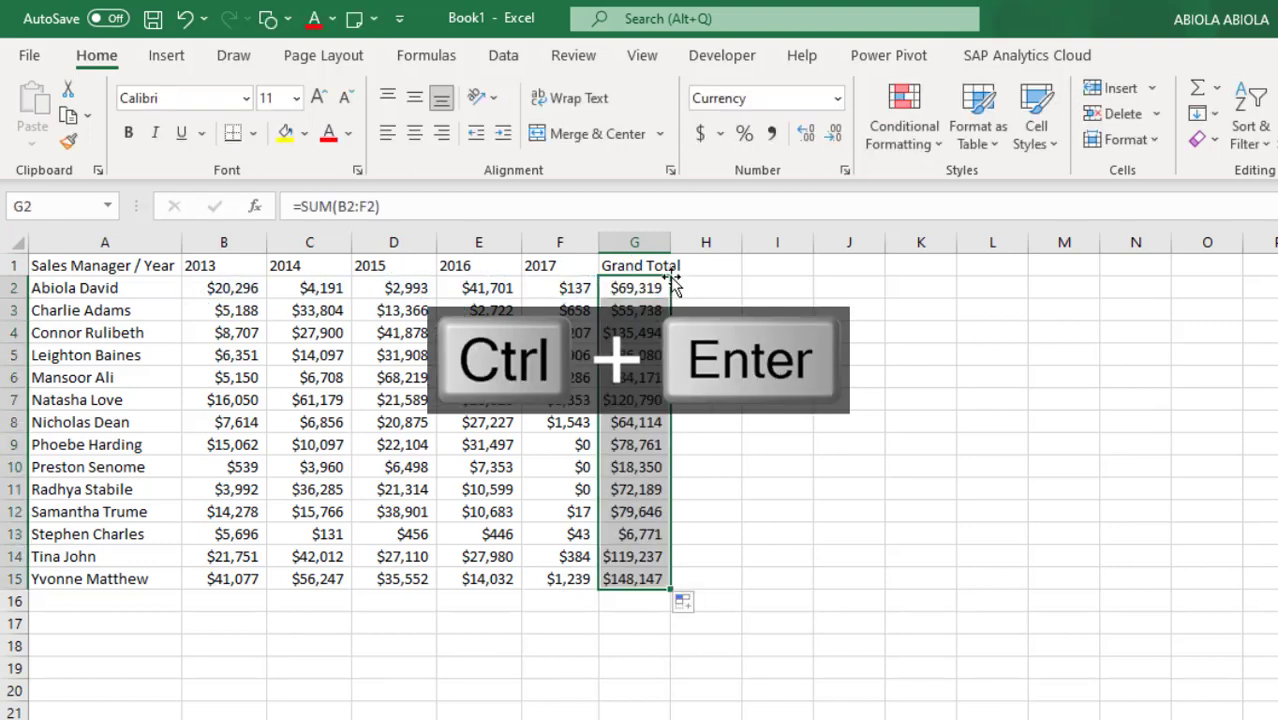
double_click(668, 243)
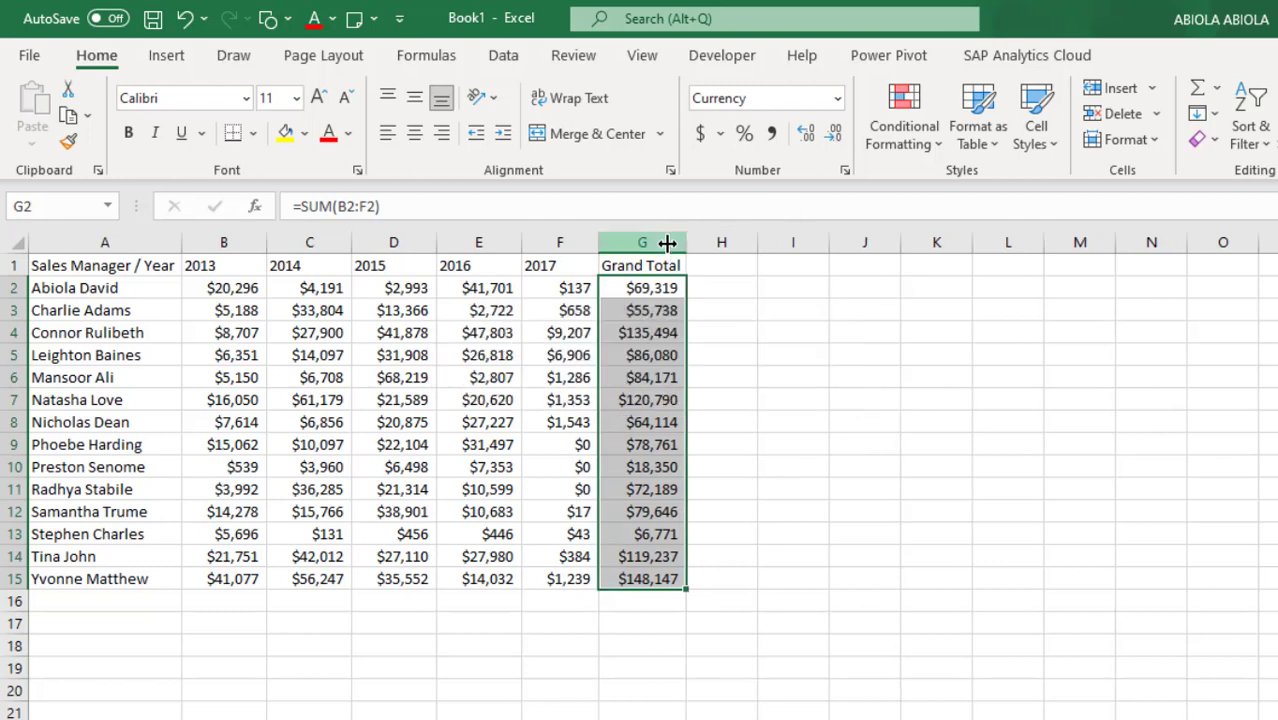
click(653, 391)
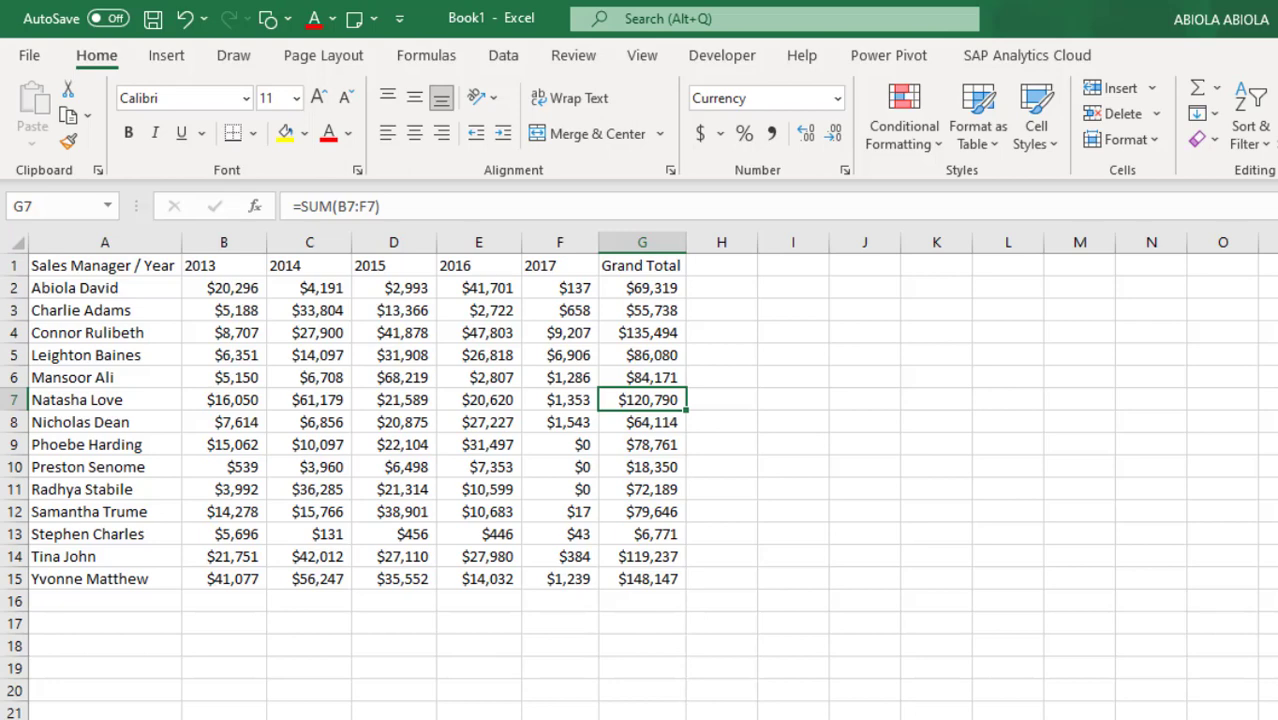
key(alt+Tab)
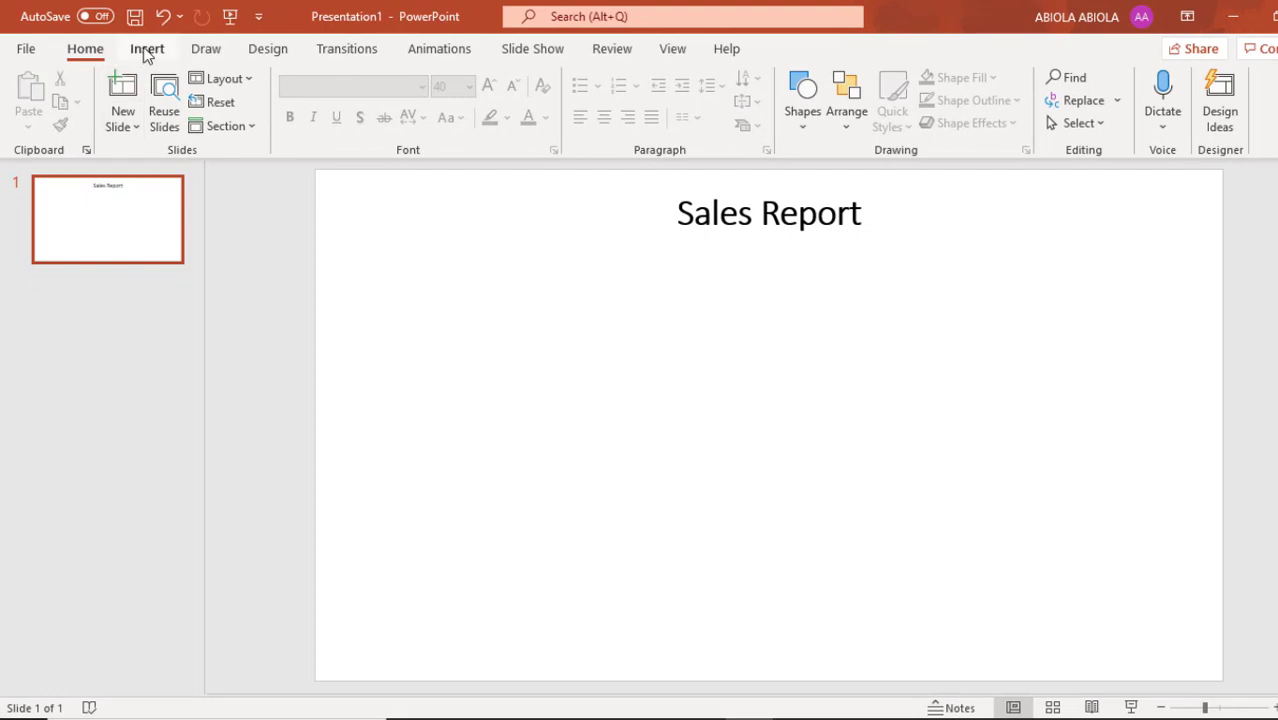
Insert a Clustered Column – Line combo chart on the Sales Report slide.
click(146, 50)
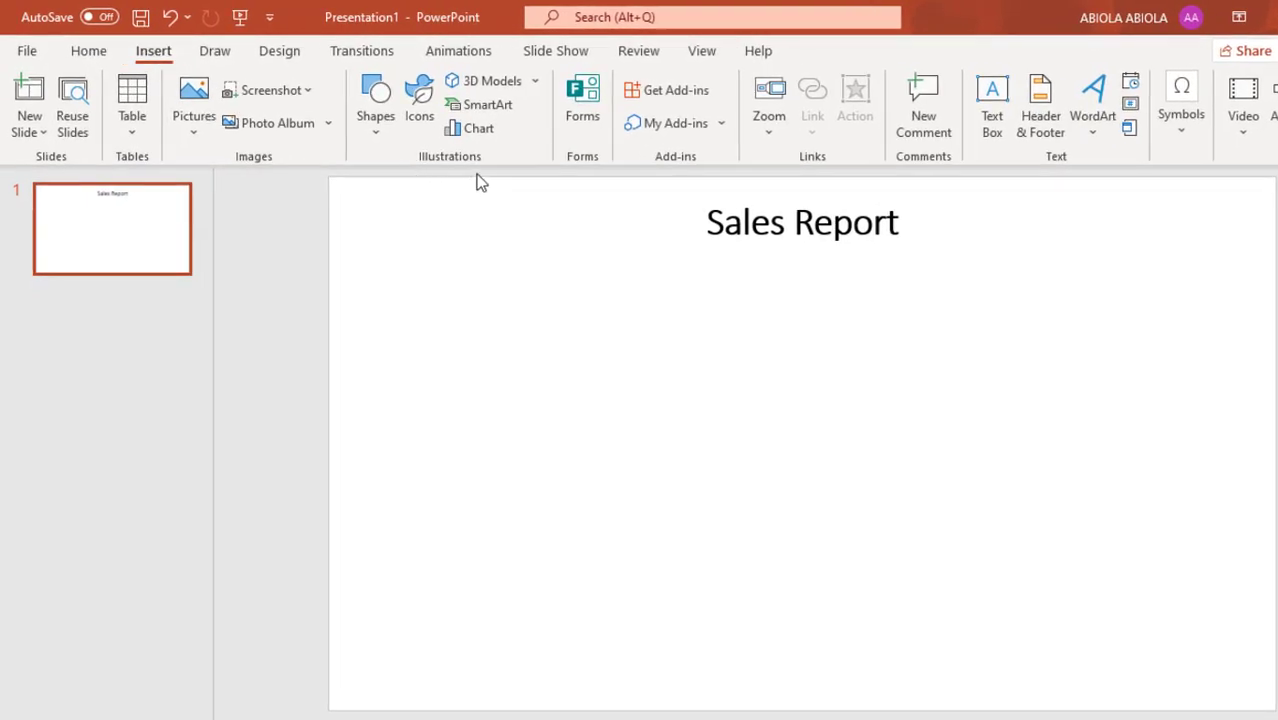
click(479, 130)
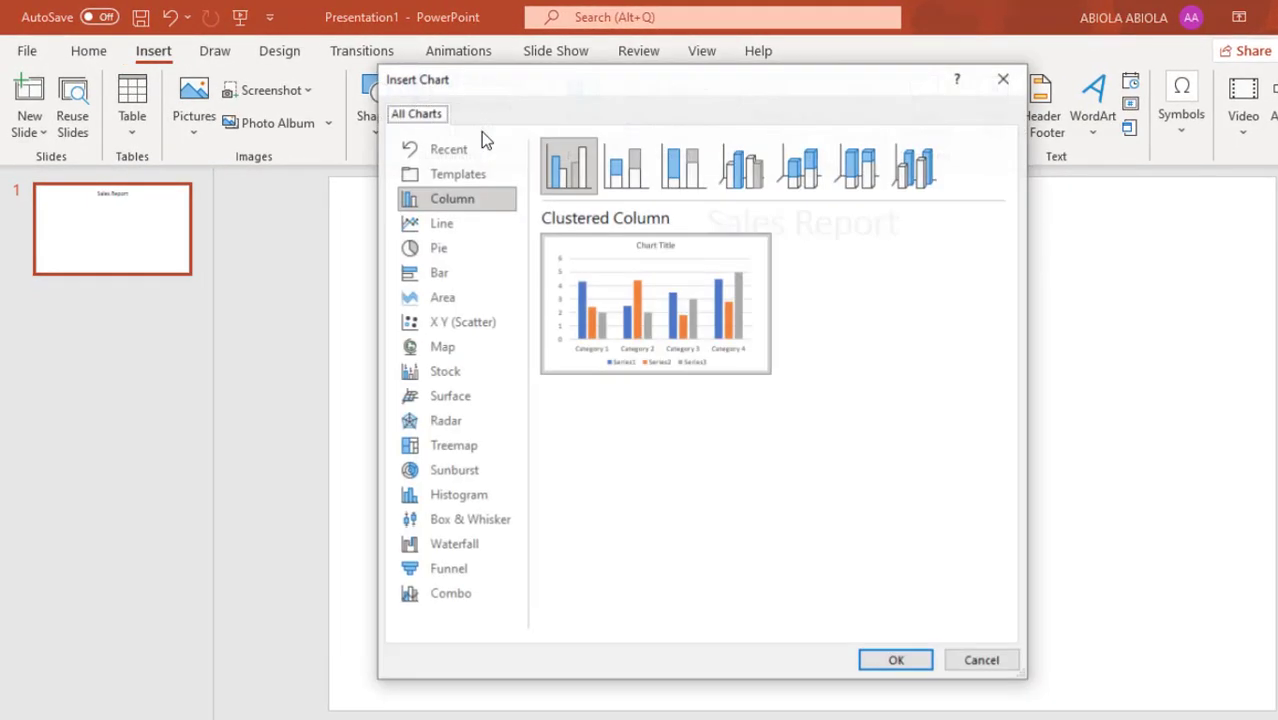
click(447, 594)
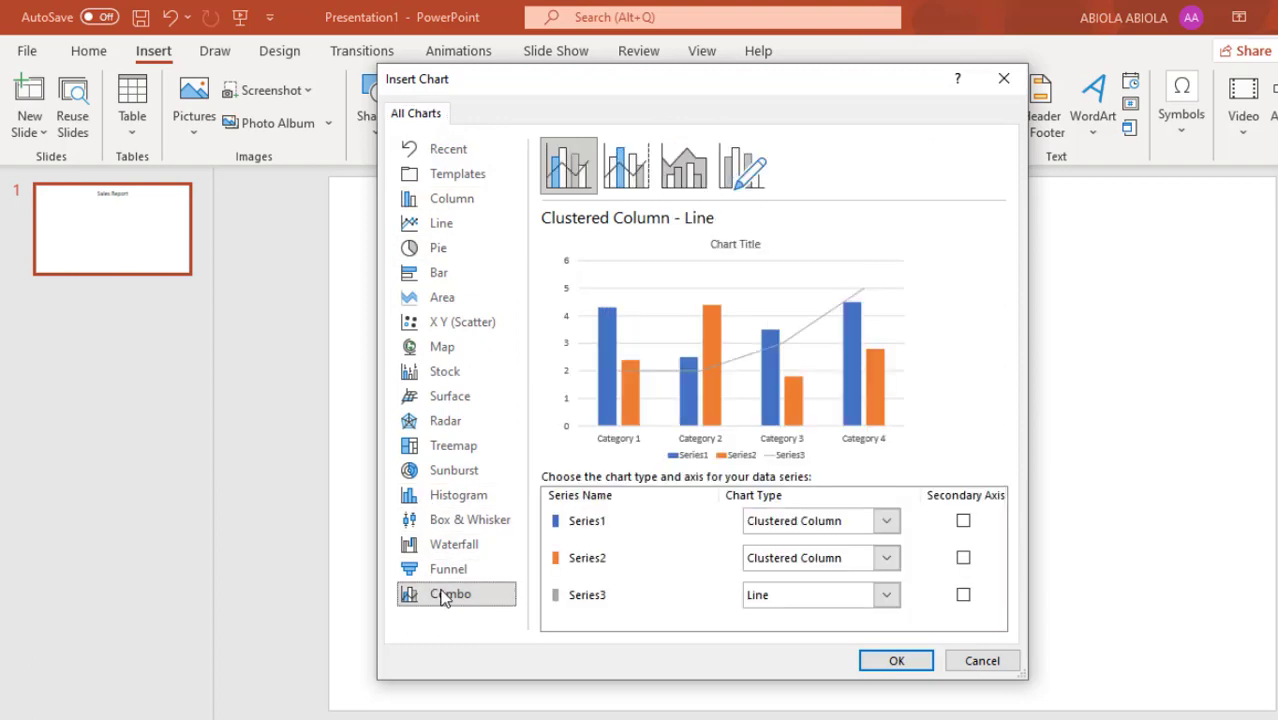
click(888, 661)
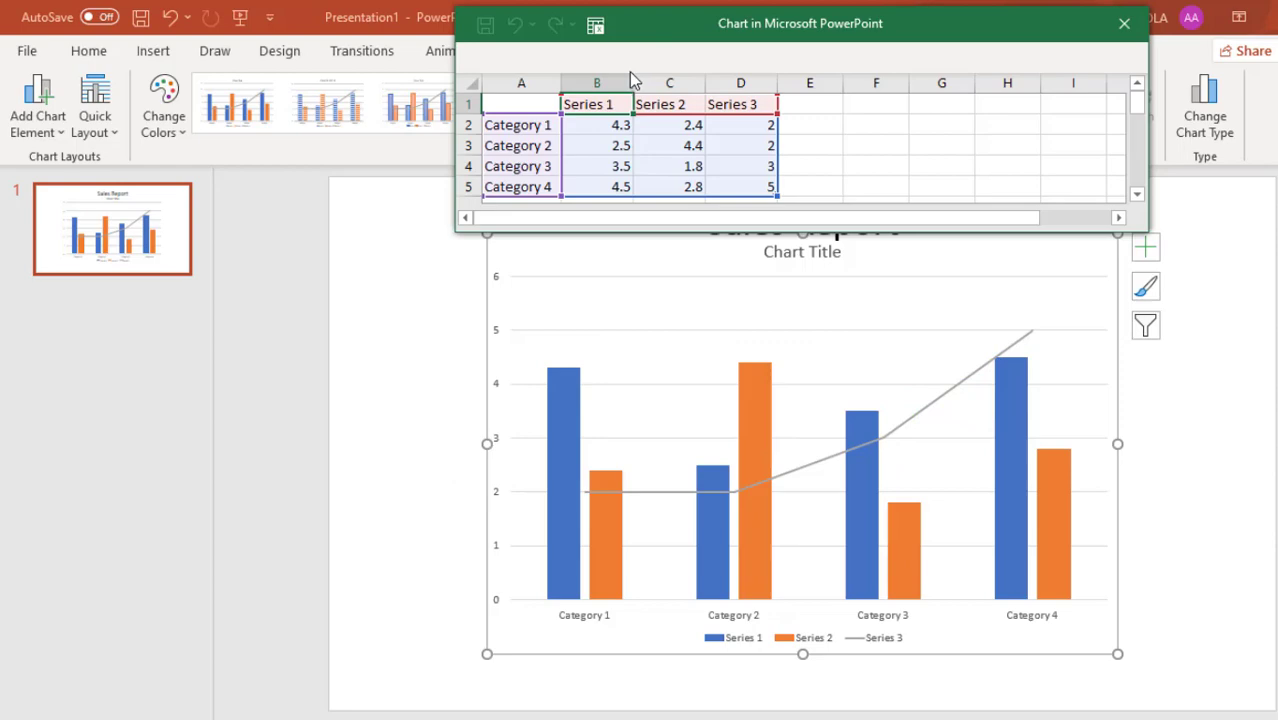
Open the chart data in Excel and copy the Result summary table A1:G15.
click(595, 28)
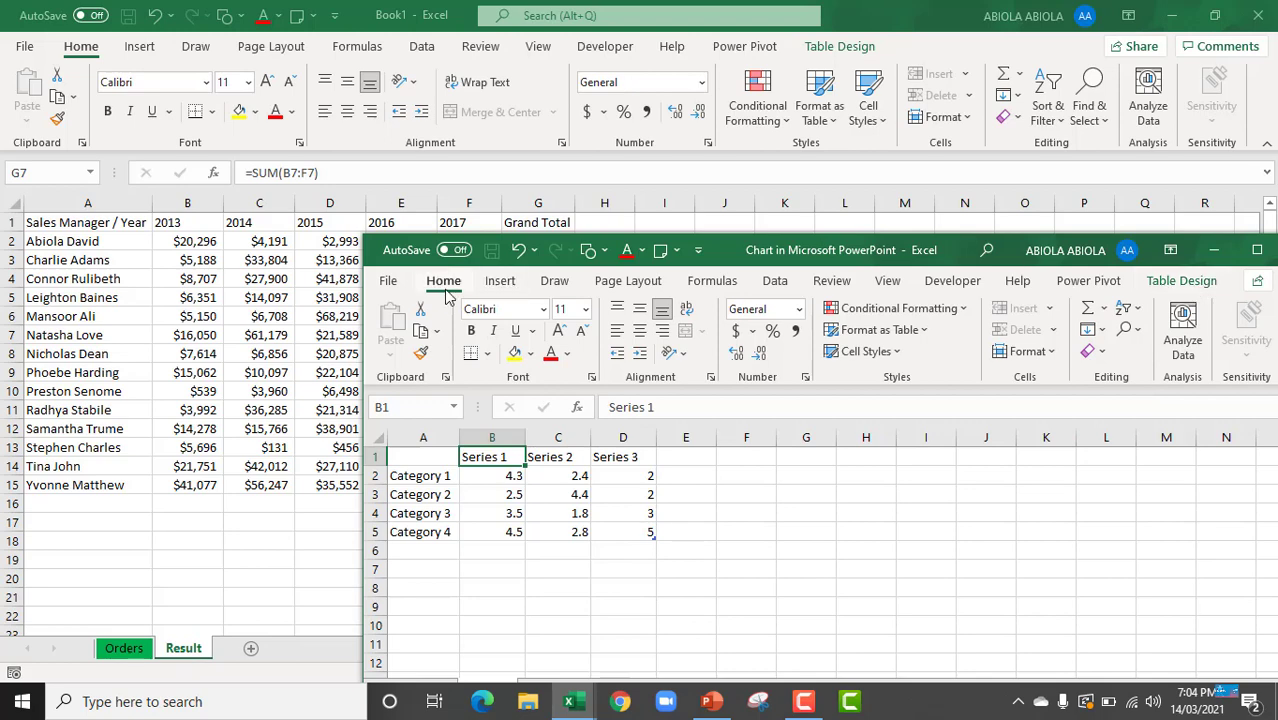
drag(47, 223, 533, 481)
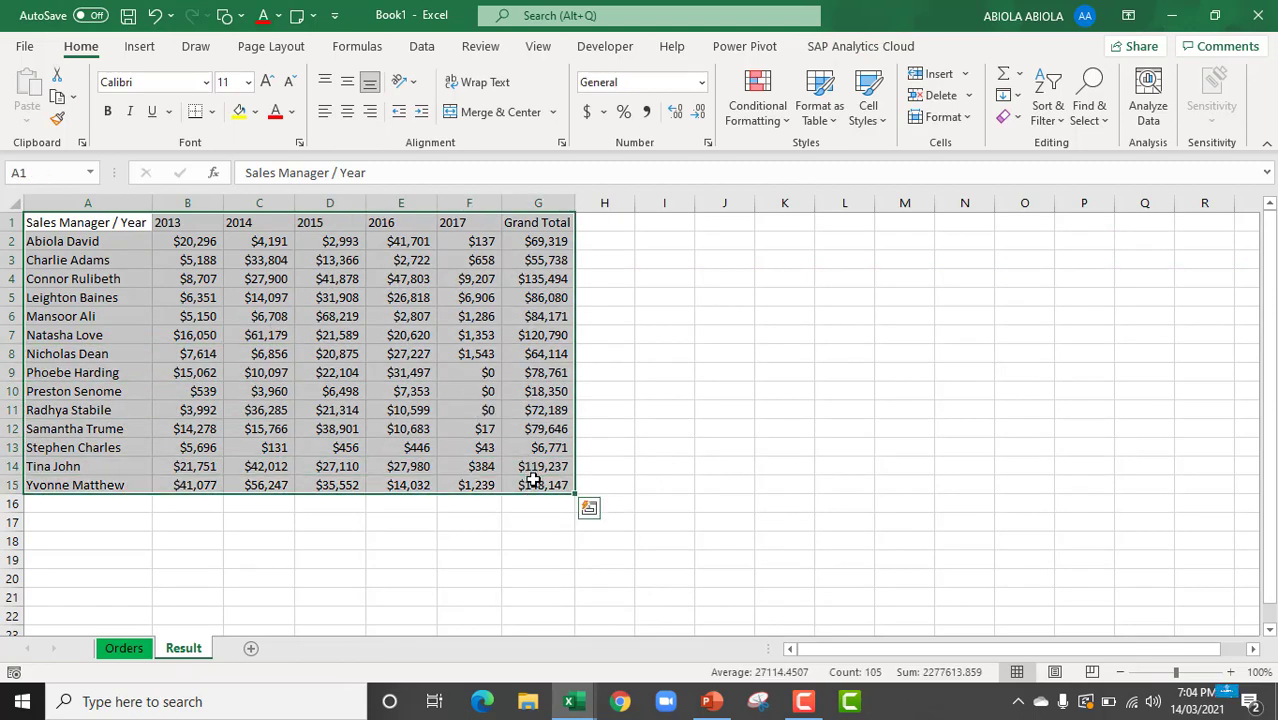
key(ctrl+c)
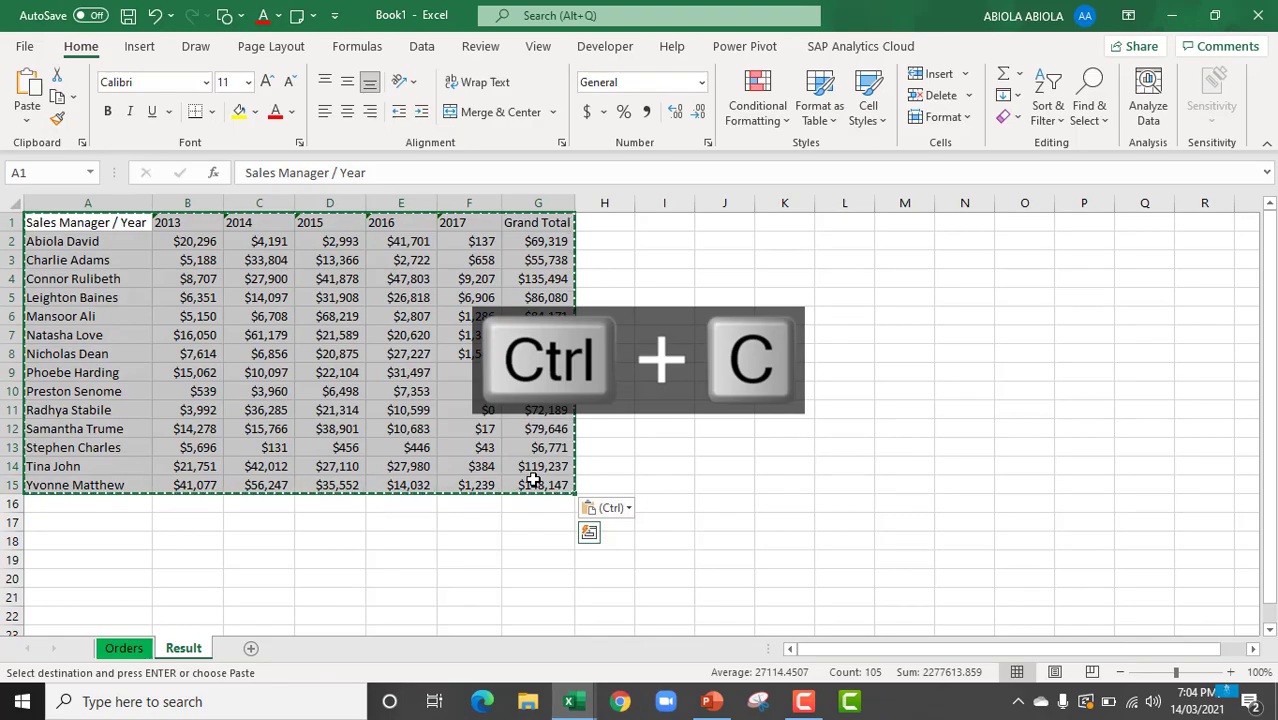
Paste the summary table into the chart's data sheet at A1 and close the data window.
click(570, 701)
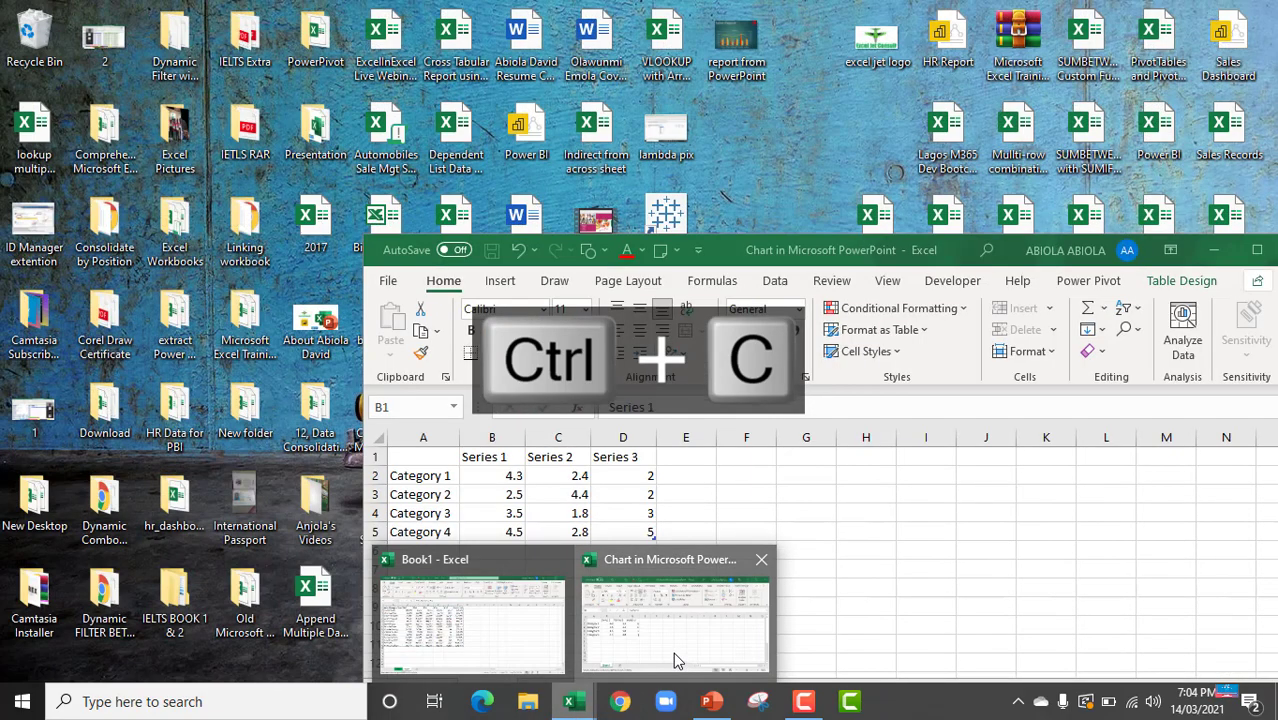
click(676, 665)
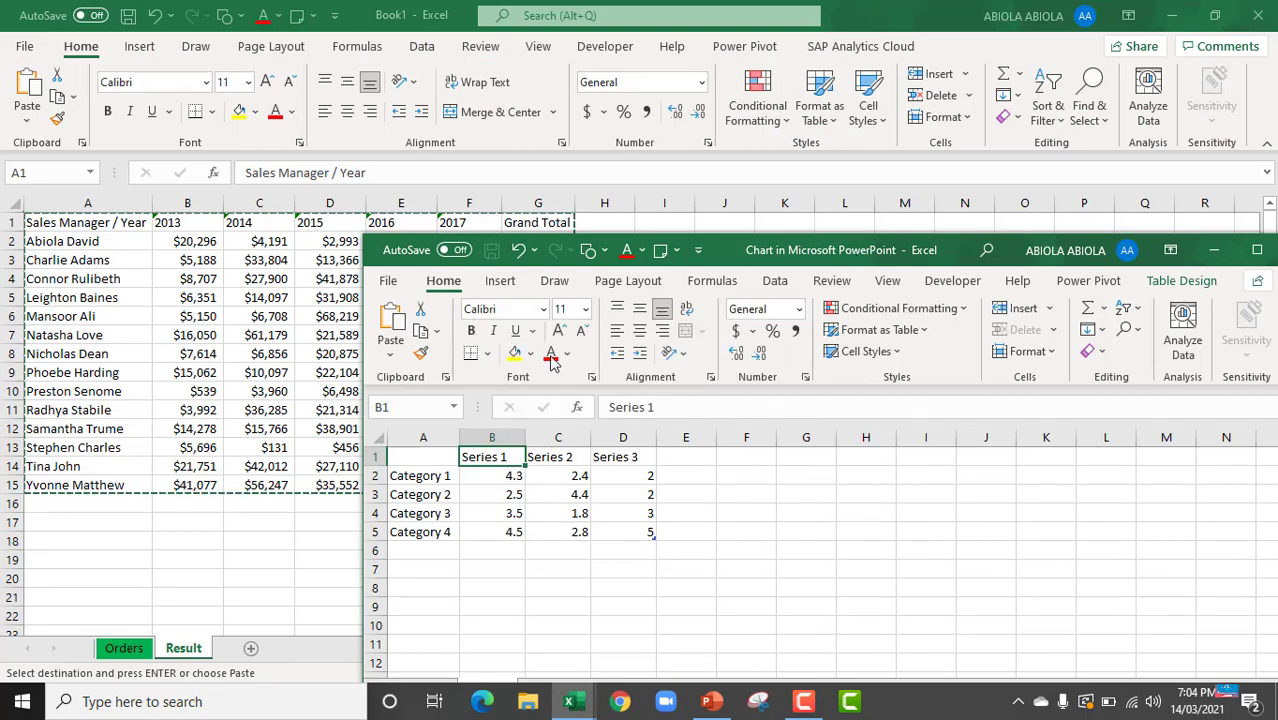
click(415, 458)
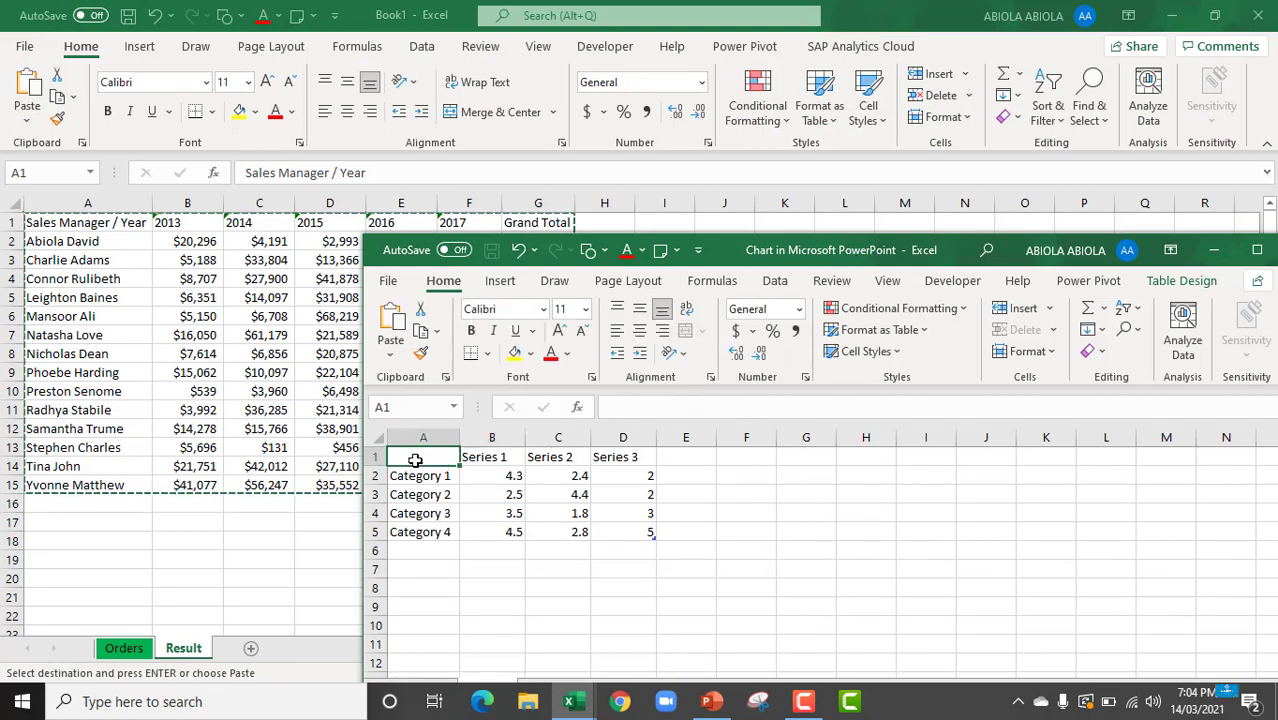
key(ctrl+v)
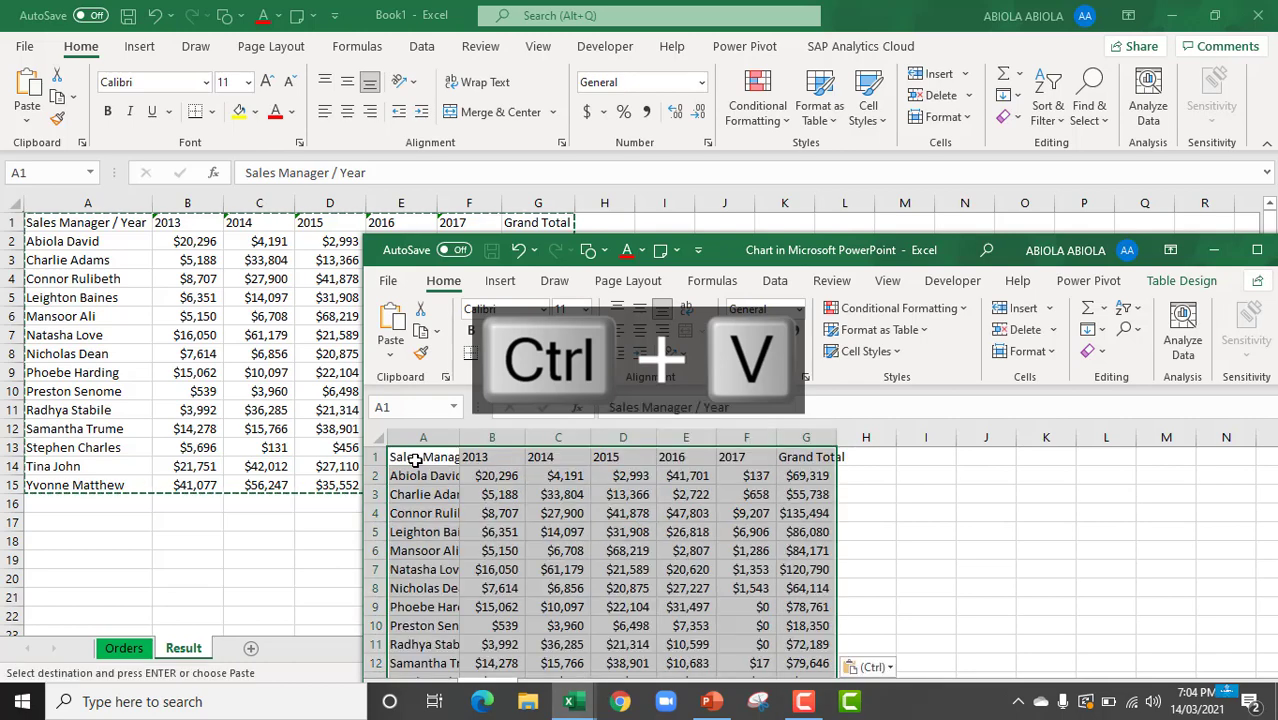
key(ctrl+Down)
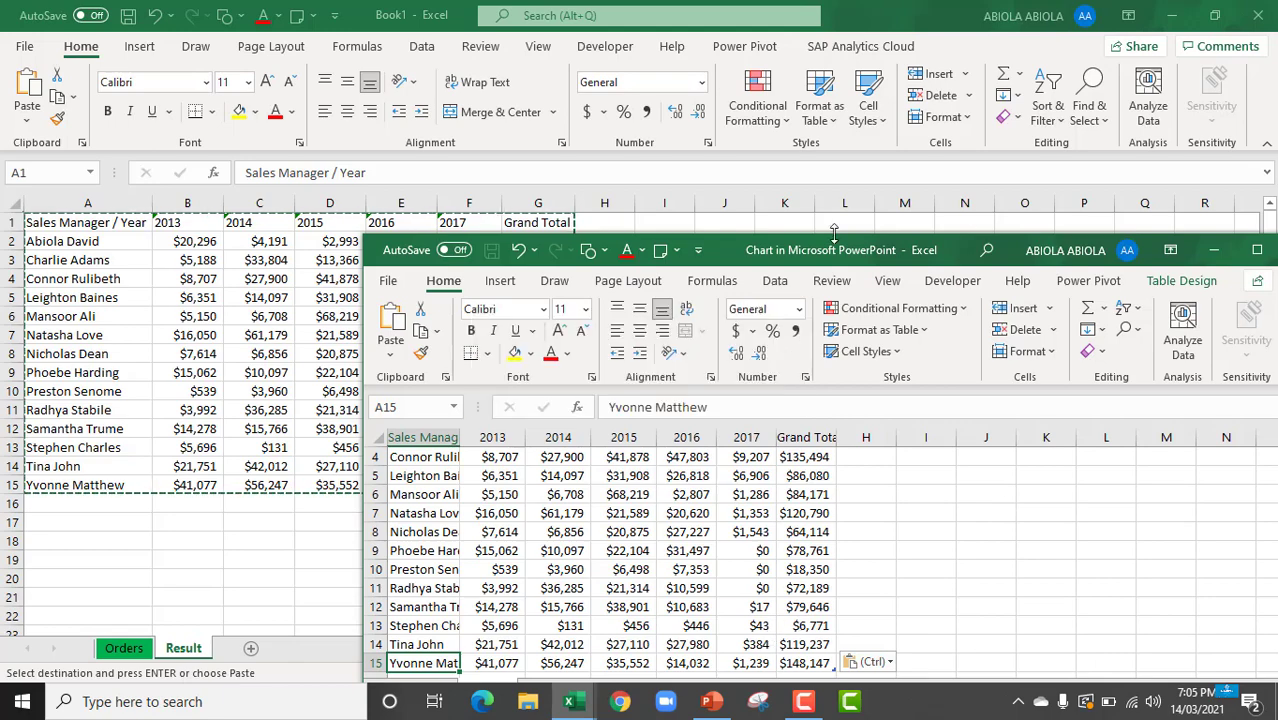
drag(840, 252, 614, 222)
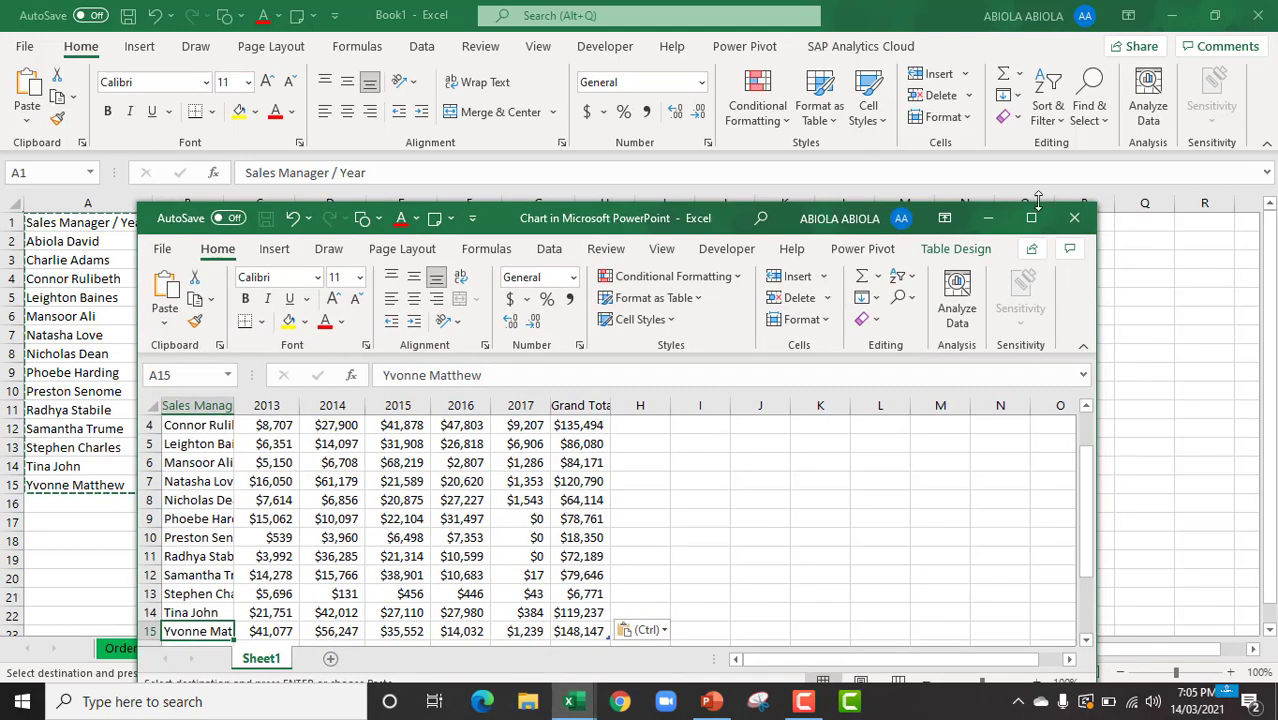
click(1072, 222)
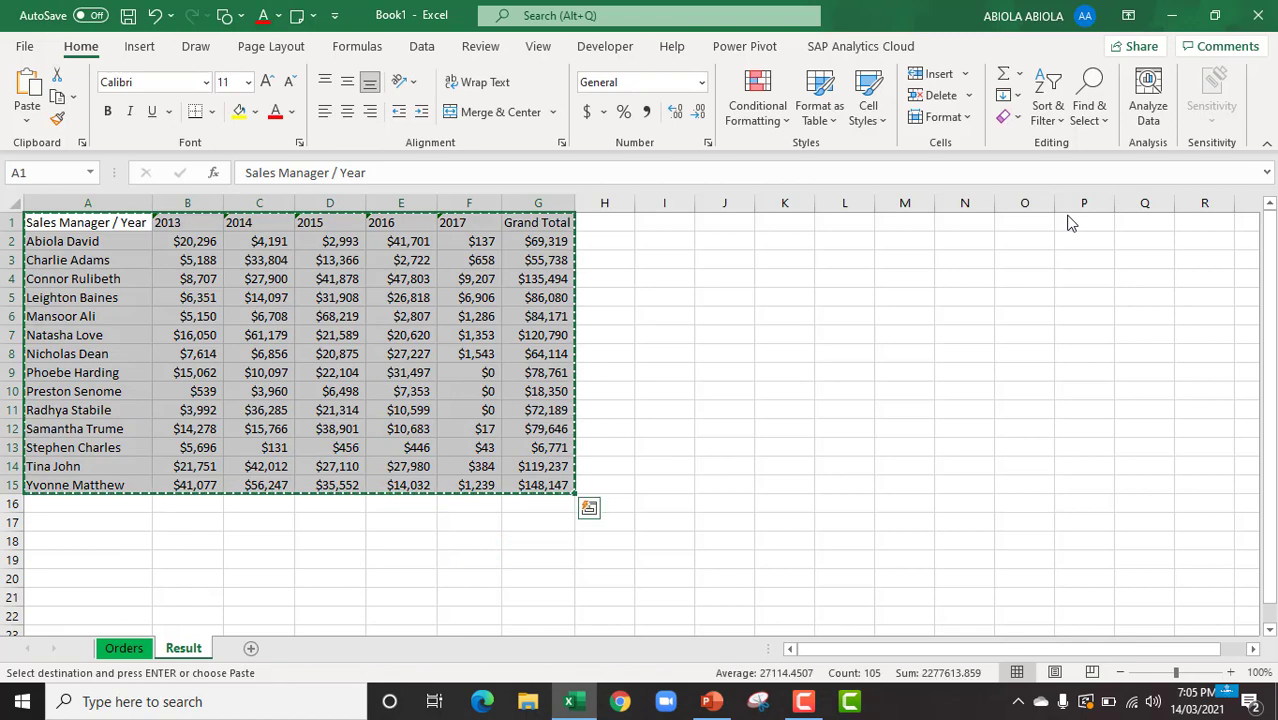
In the Combo chart type settings, make the 2015, 2016 and 2017 series Clustered Columns.
key(alt+Tab)
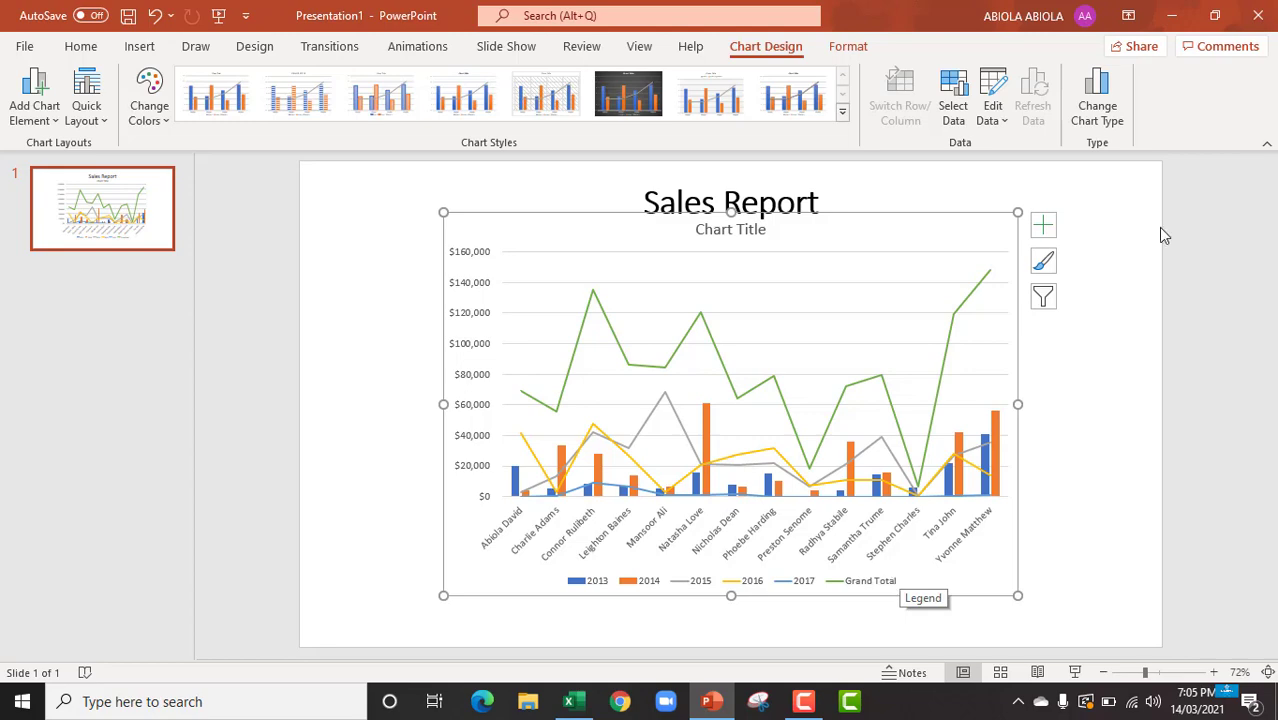
click(1100, 102)
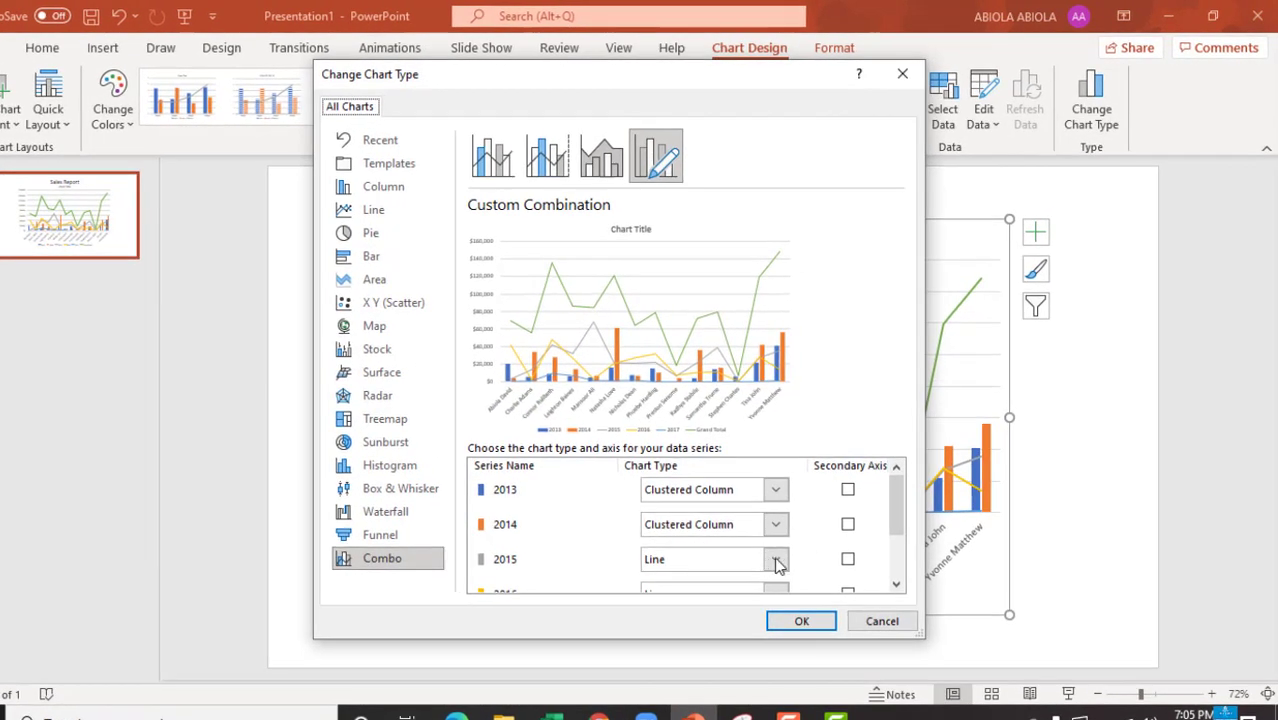
click(776, 560)
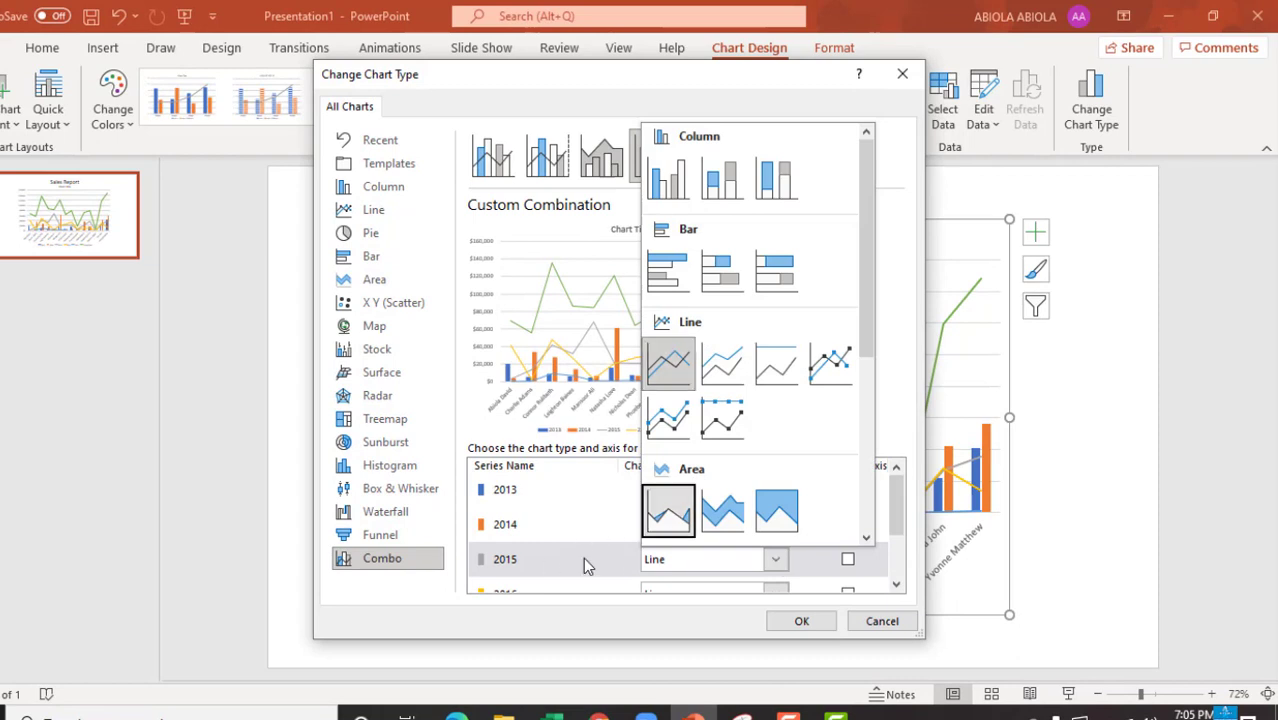
click(668, 178)
drag(897, 516, 897, 548)
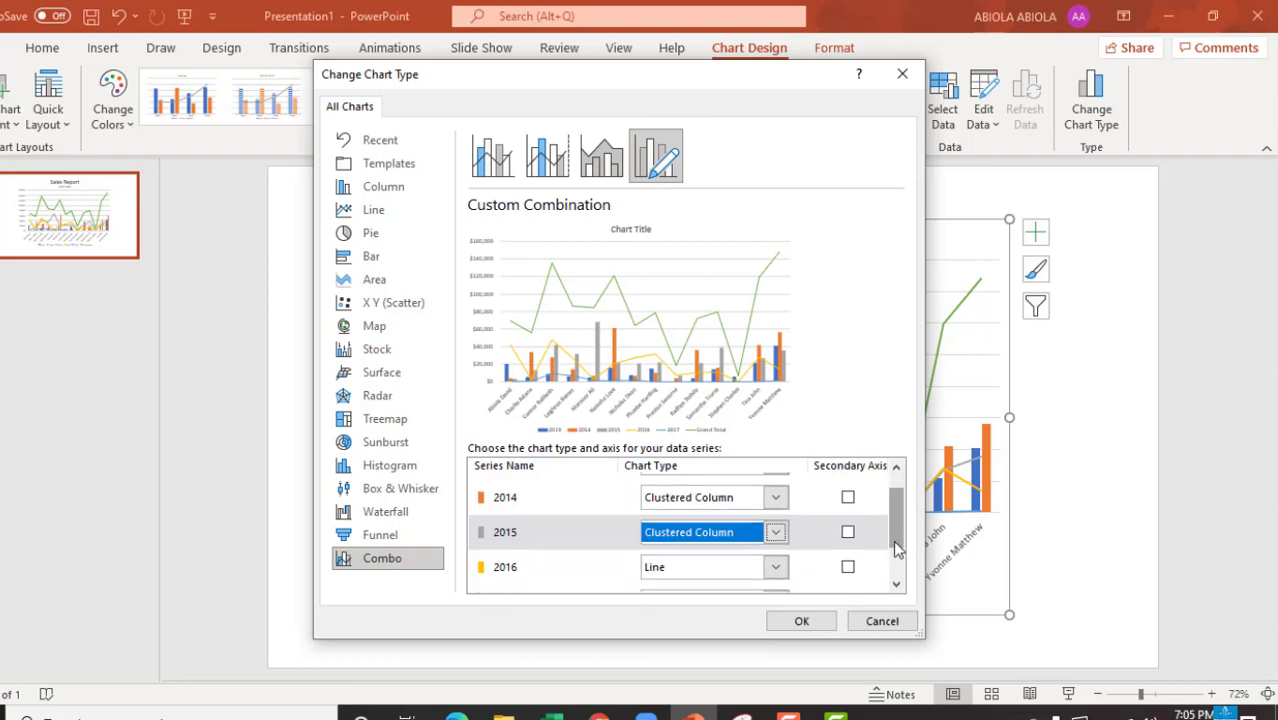
click(776, 567)
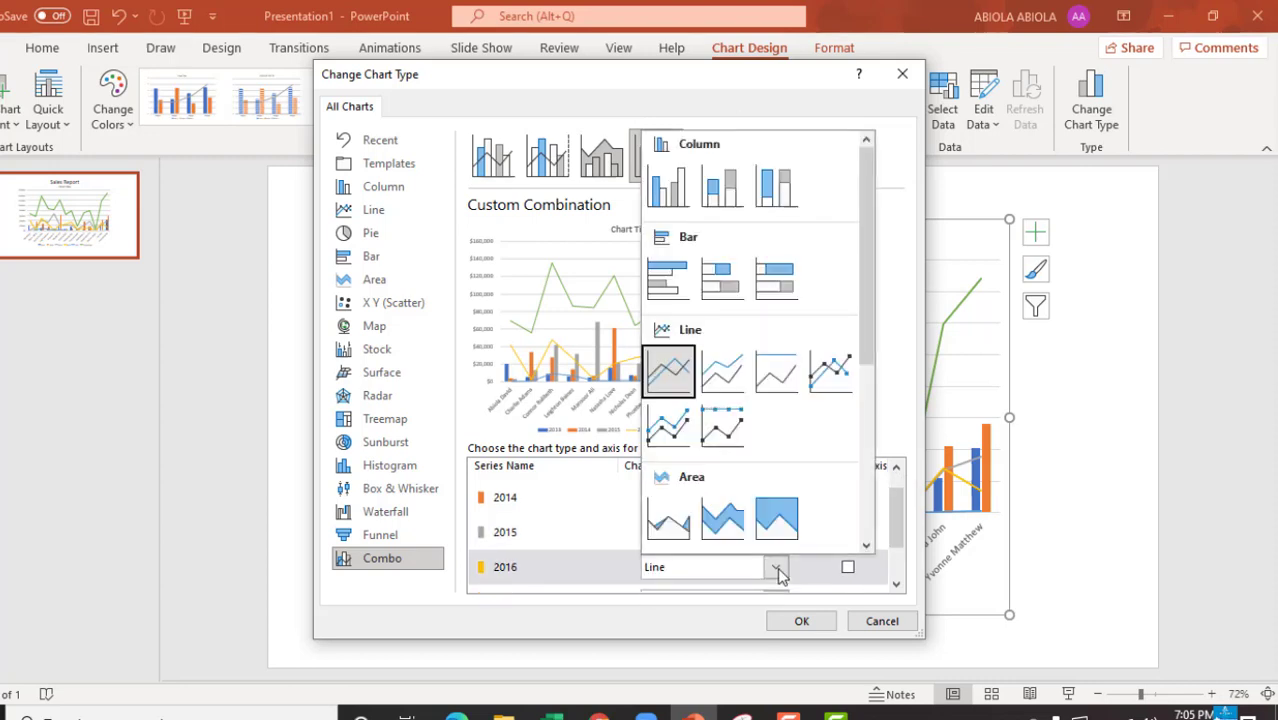
click(665, 175)
drag(896, 505, 893, 528)
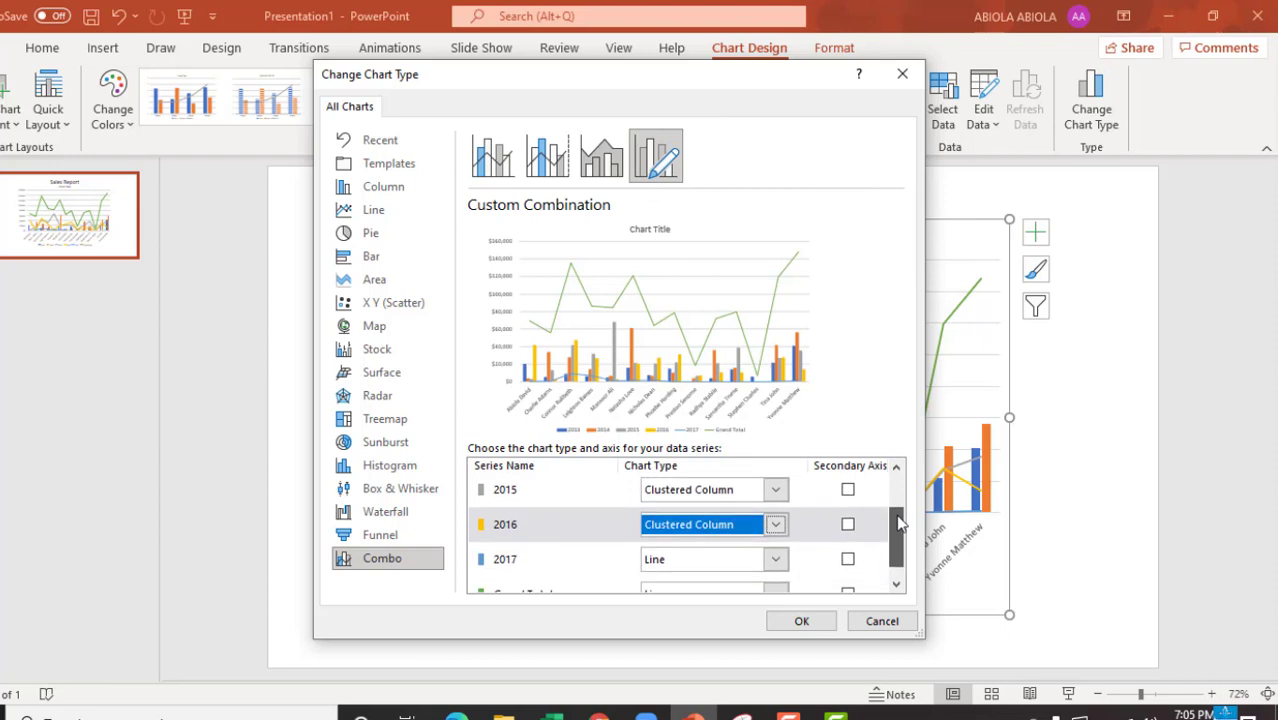
click(775, 560)
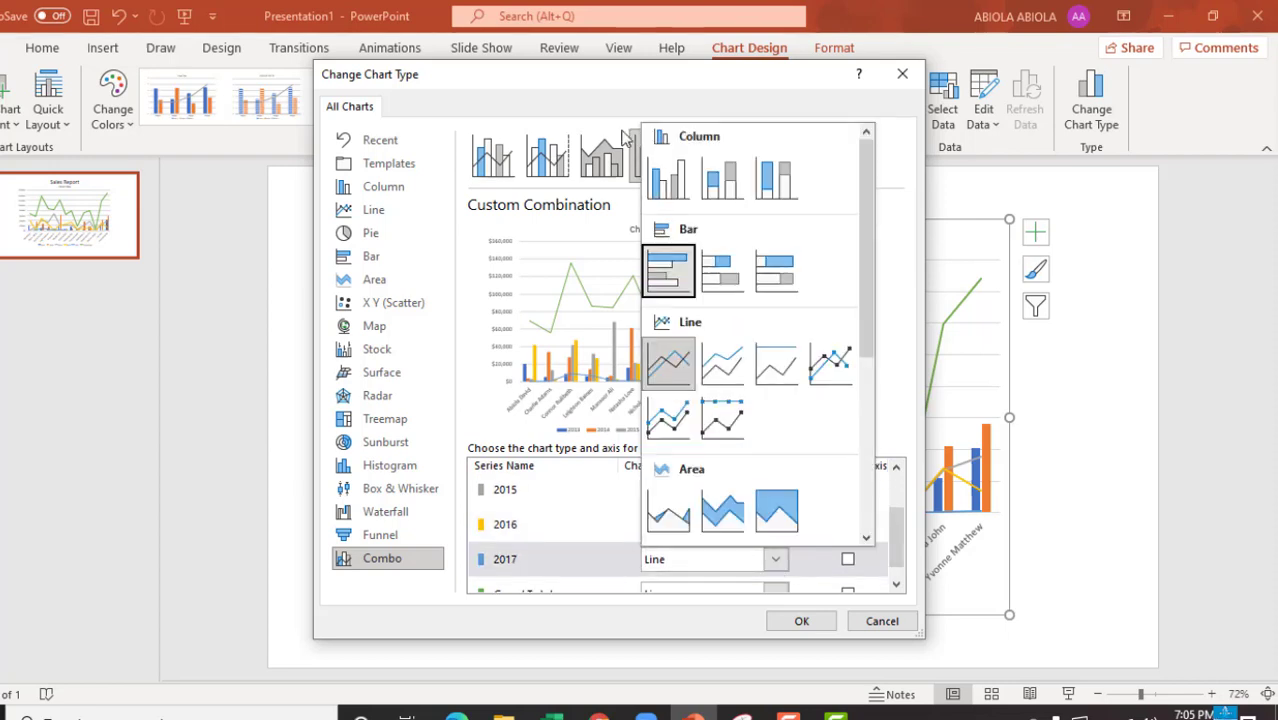
click(667, 177)
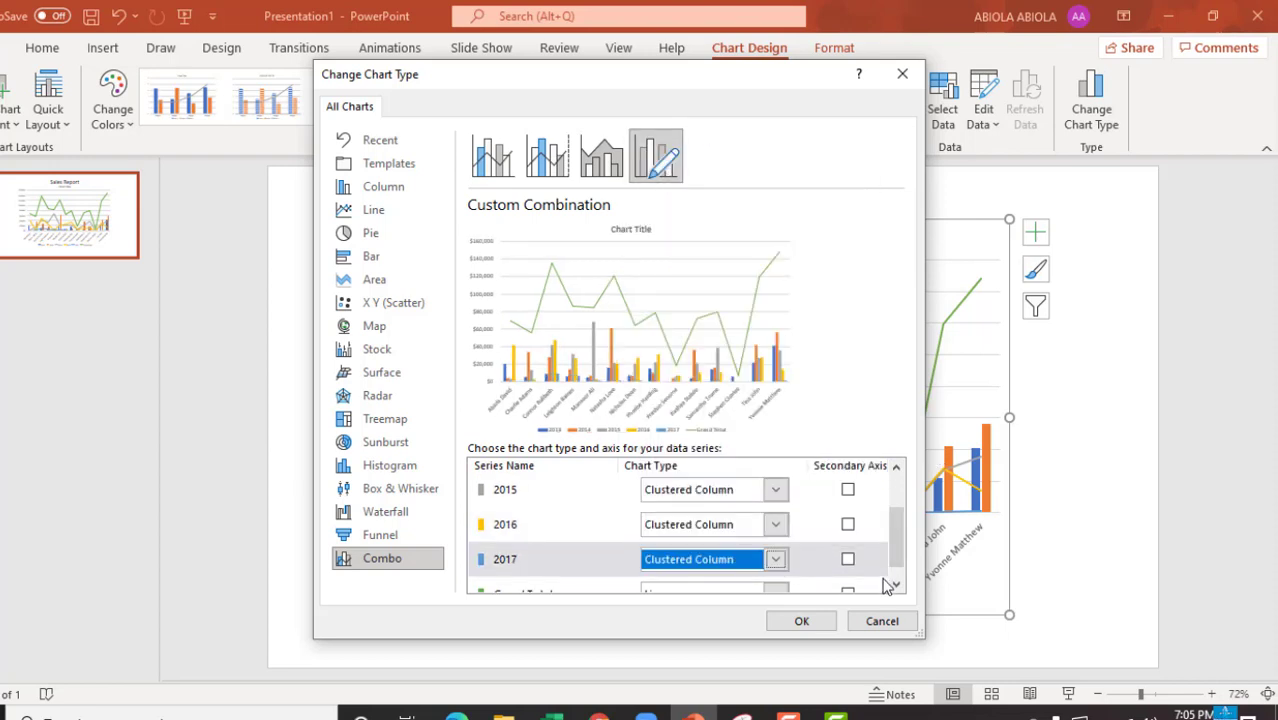
drag(898, 540, 898, 560)
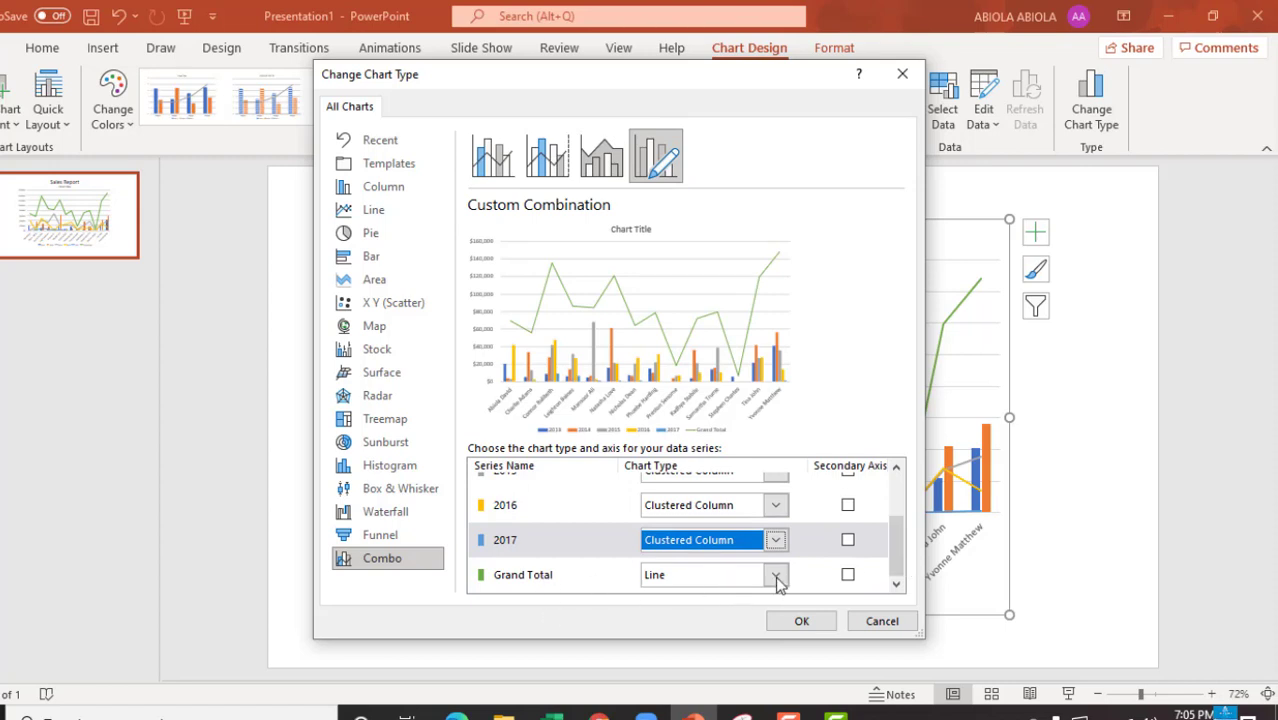
Put the Grand Total line on a secondary axis and apply the combo chart.
click(848, 577)
click(848, 576)
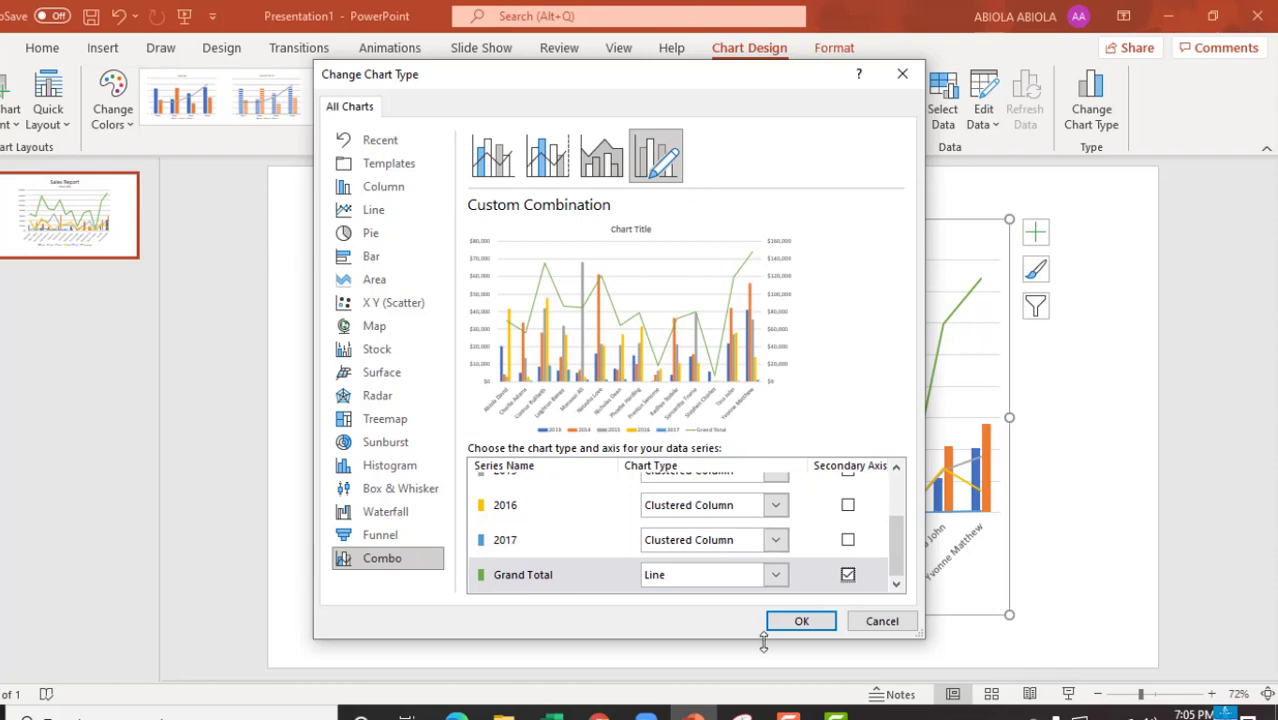
click(800, 627)
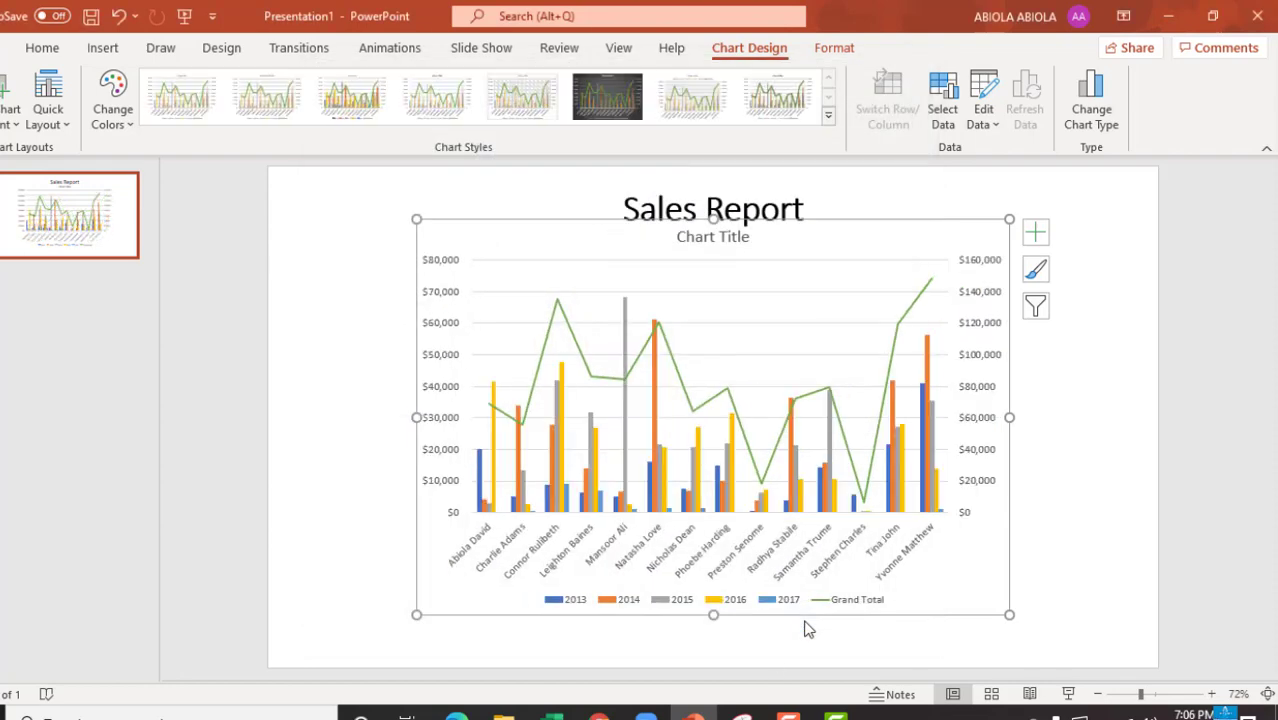
Apply the dark teal design theme and nudge the chart slightly lower on the slide.
mouse_move(893, 371)
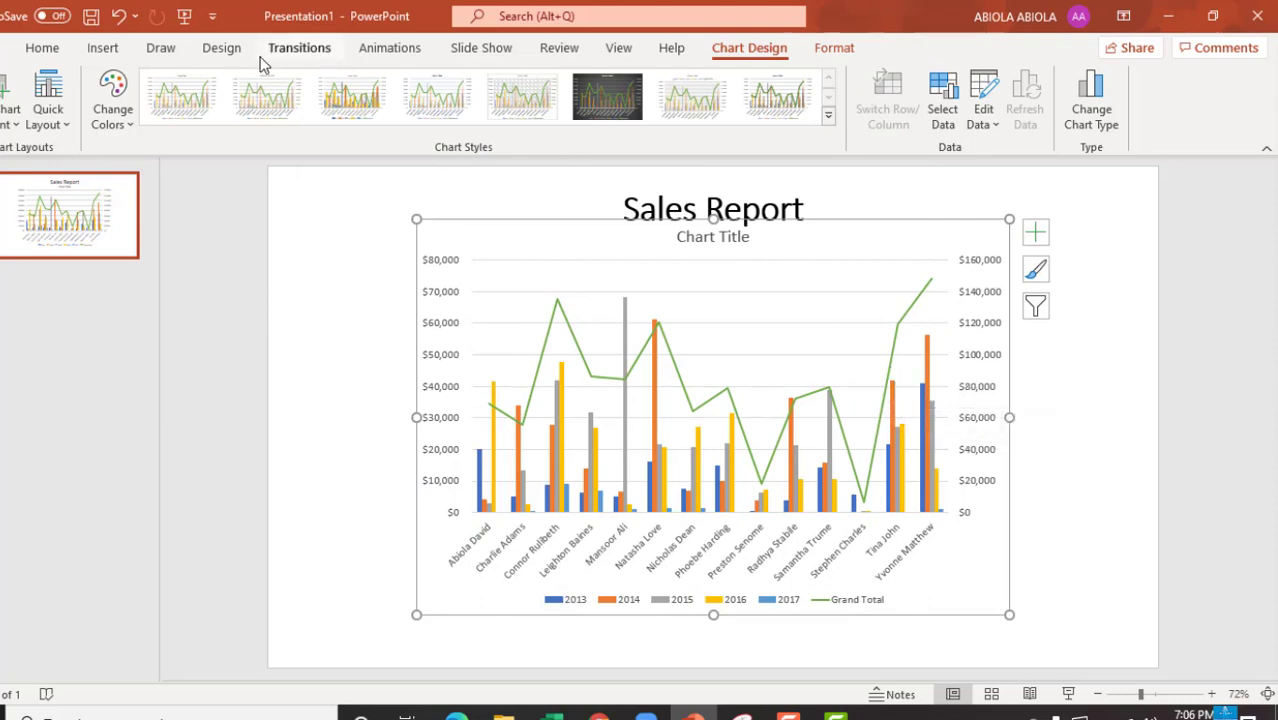
click(224, 55)
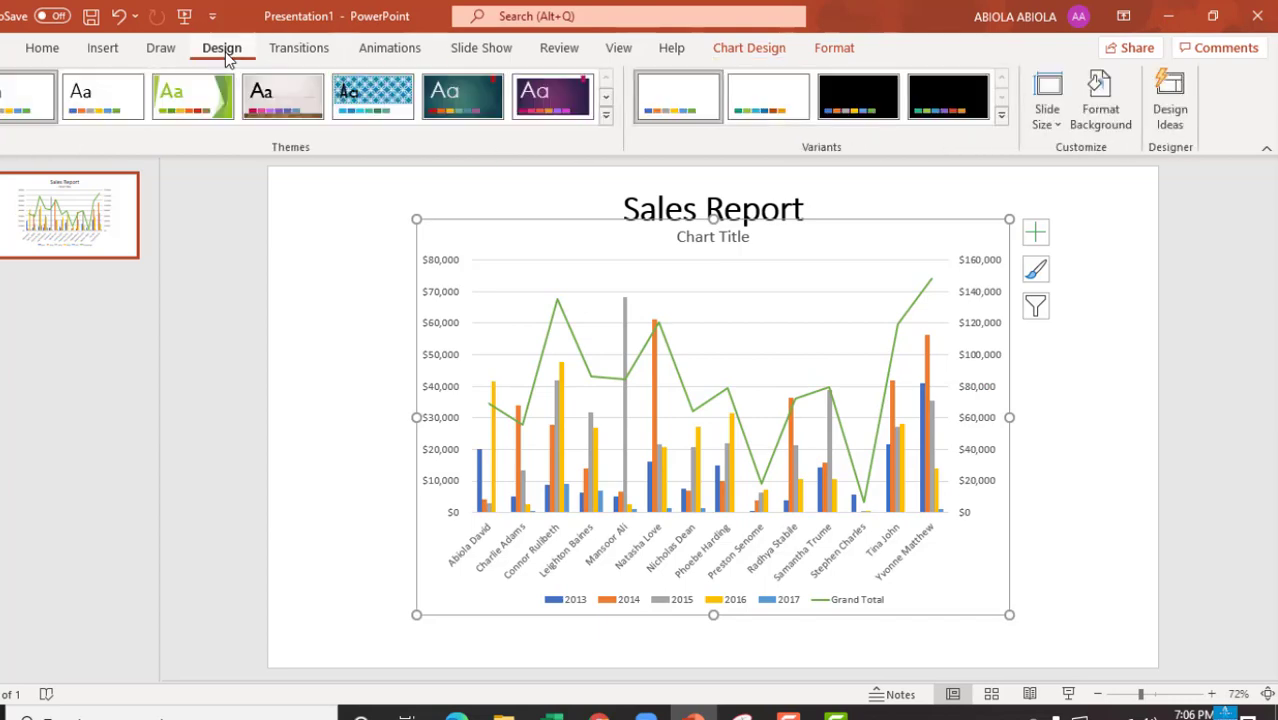
click(460, 110)
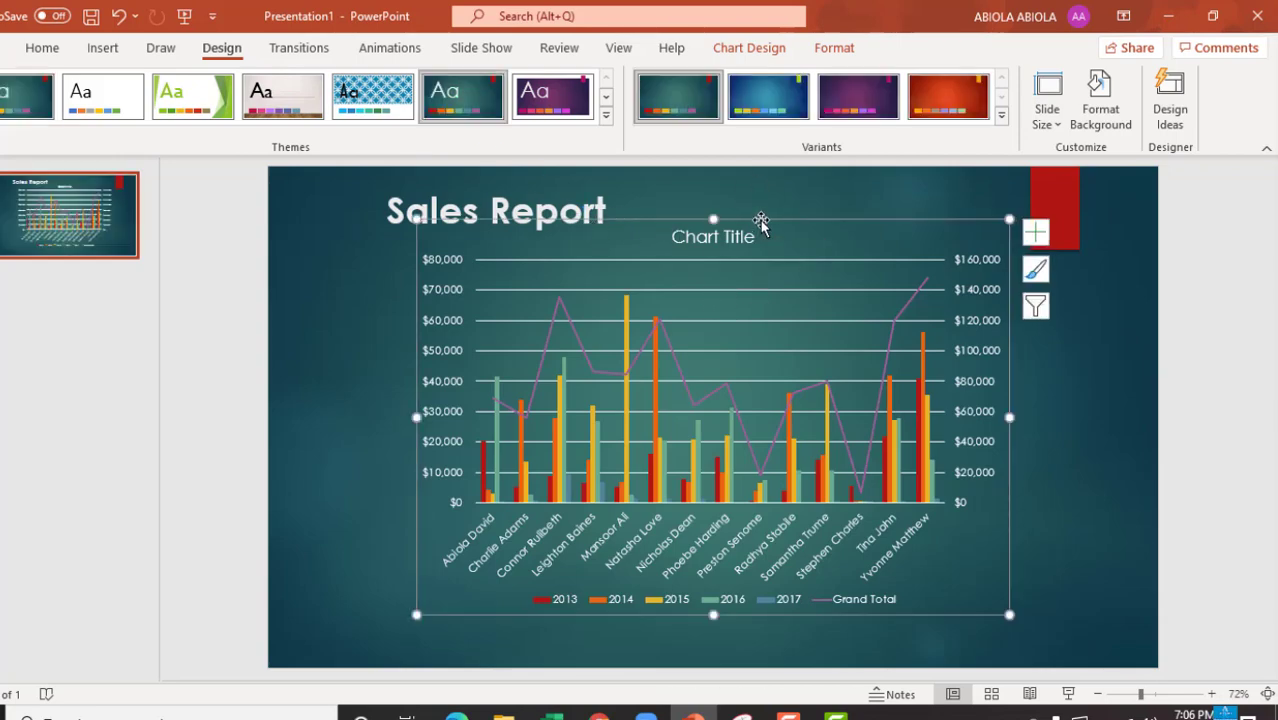
drag(761, 224, 762, 246)
Replace the chart title text with 'Sales by Sales Manager & Order Year', correcting the typos.
click(728, 261)
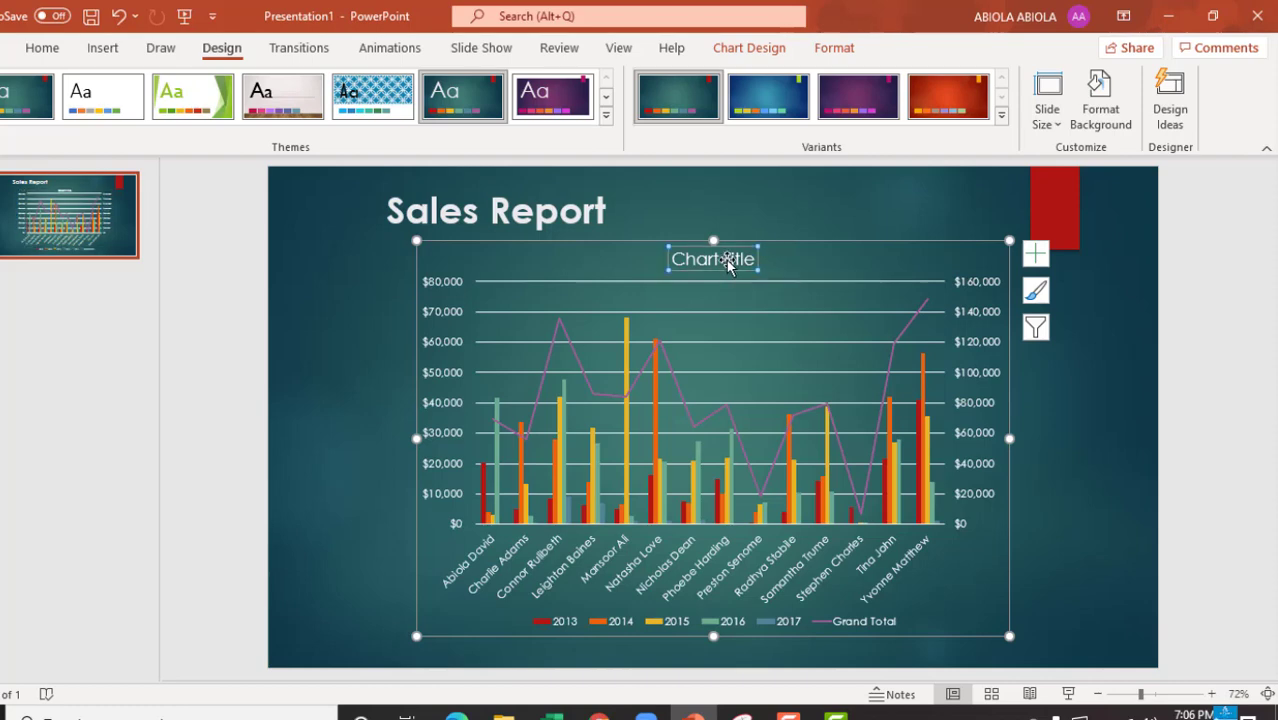
key(ctrl+a)
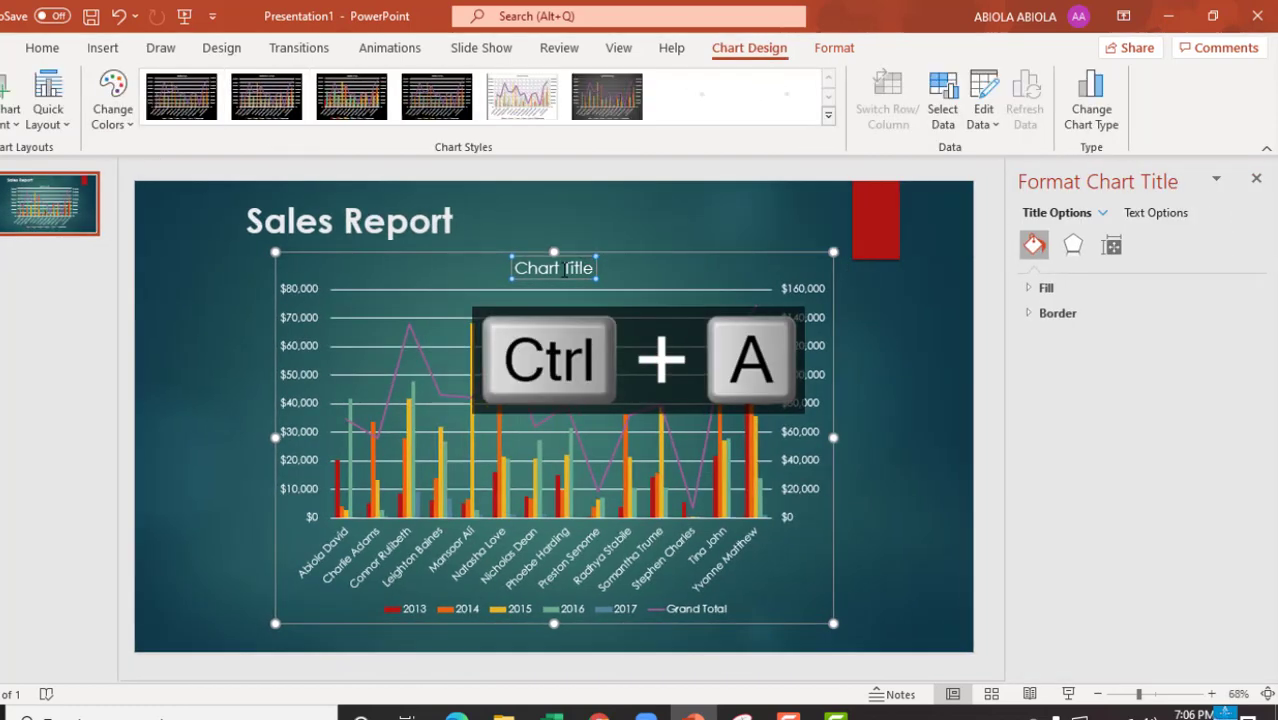
key(ctrl+a)
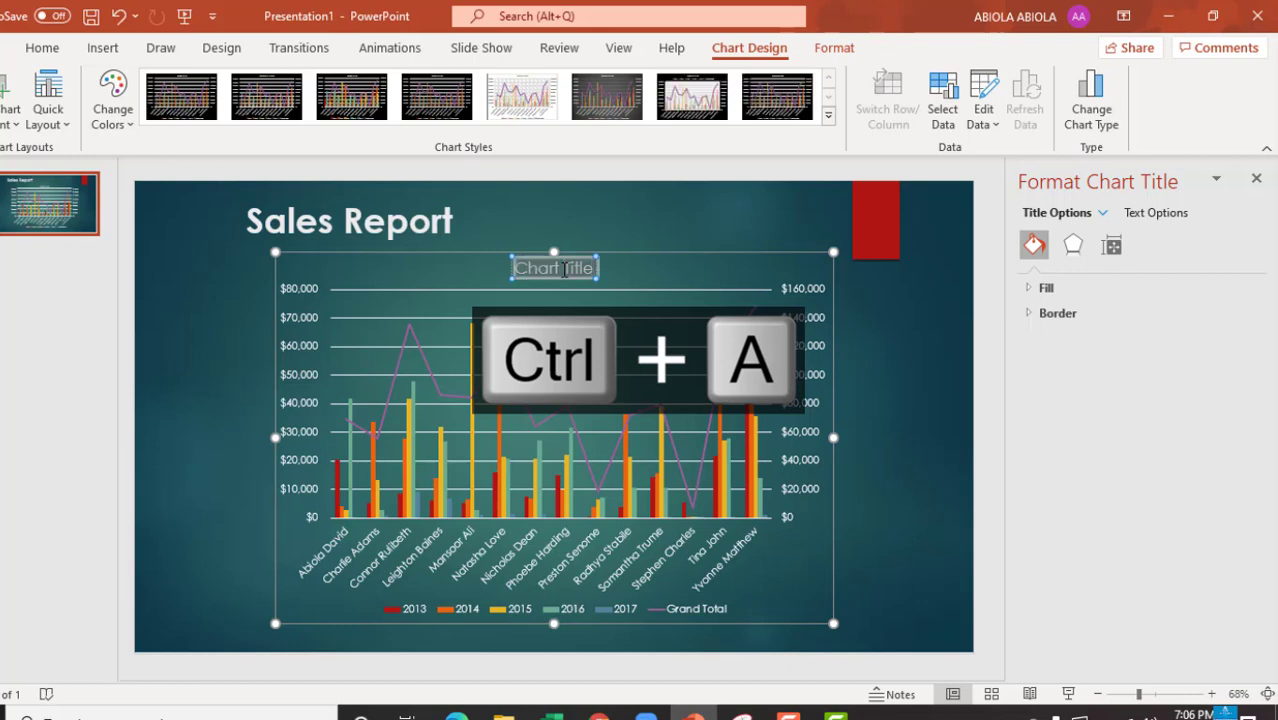
text(Salew)
key(BackSpace)
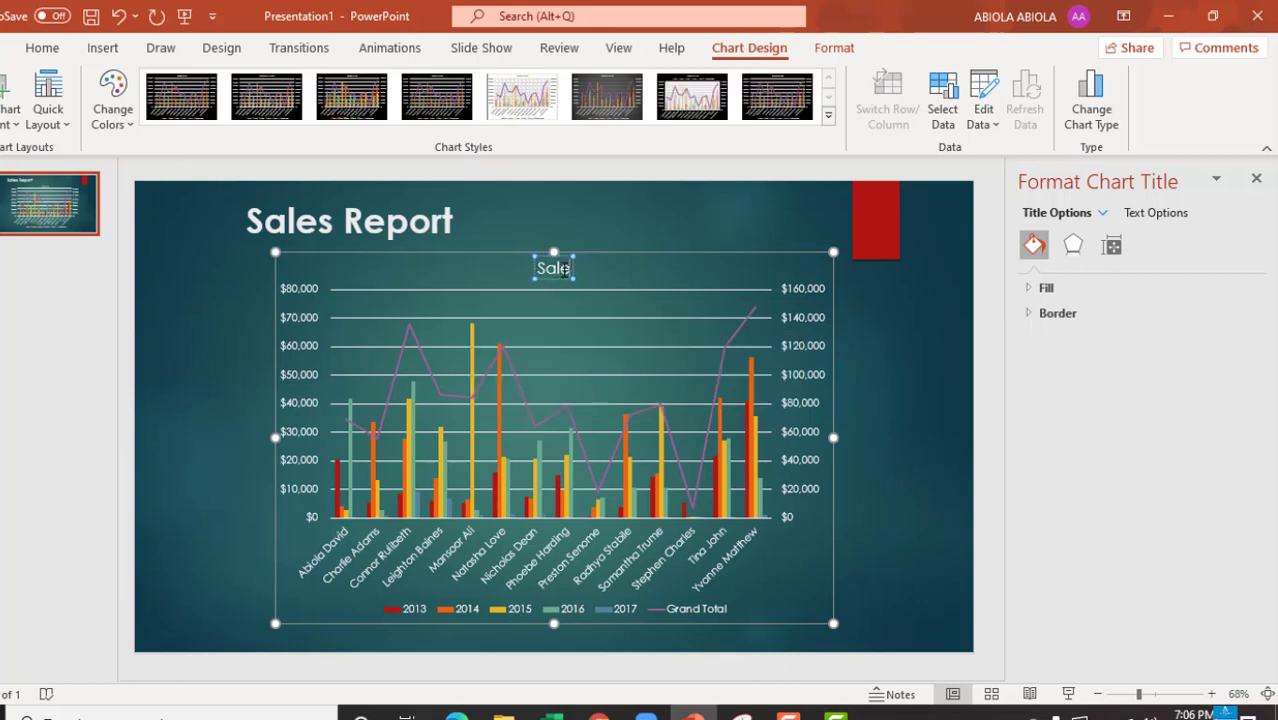
text(s by Sale)
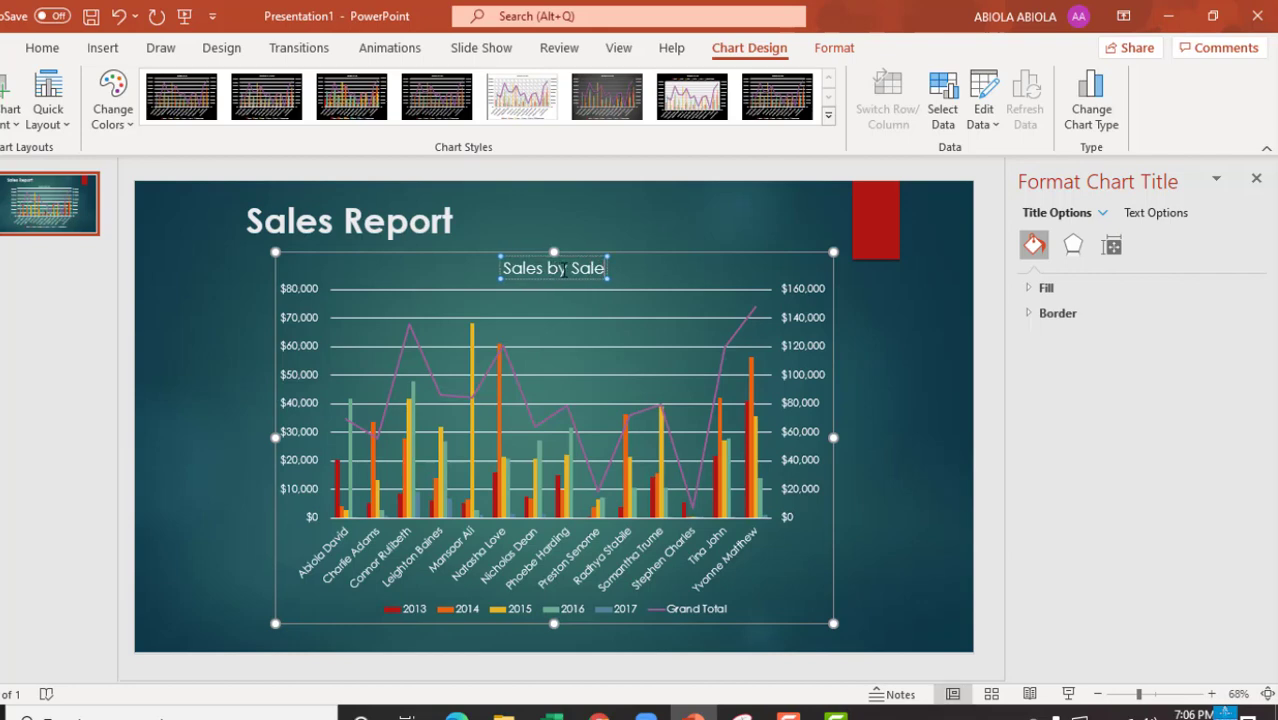
text(s Manager)
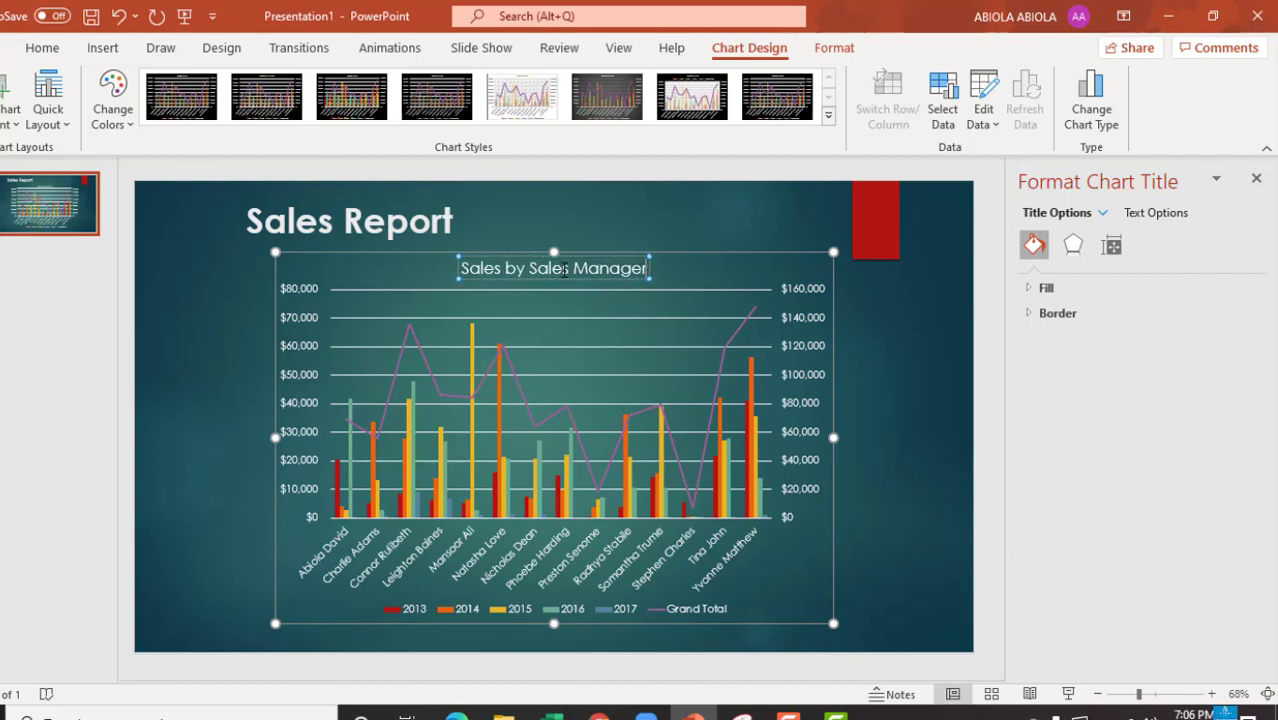
text( & b)
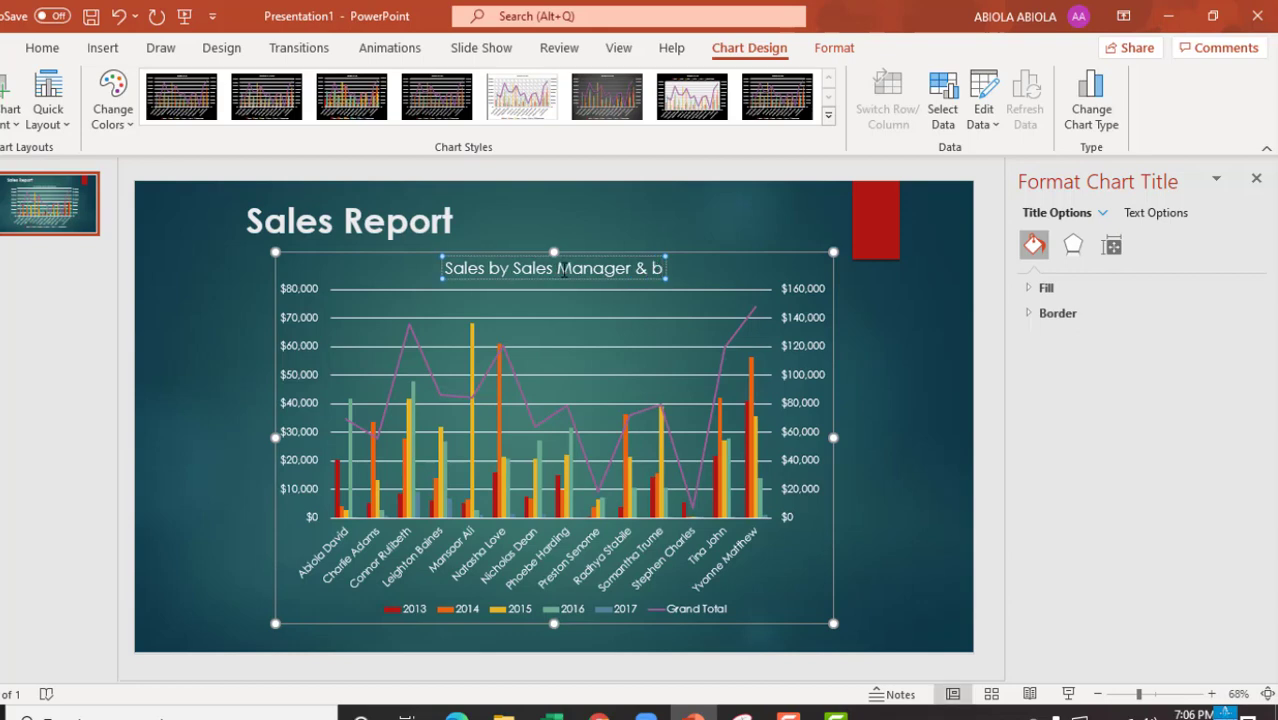
text(Order)
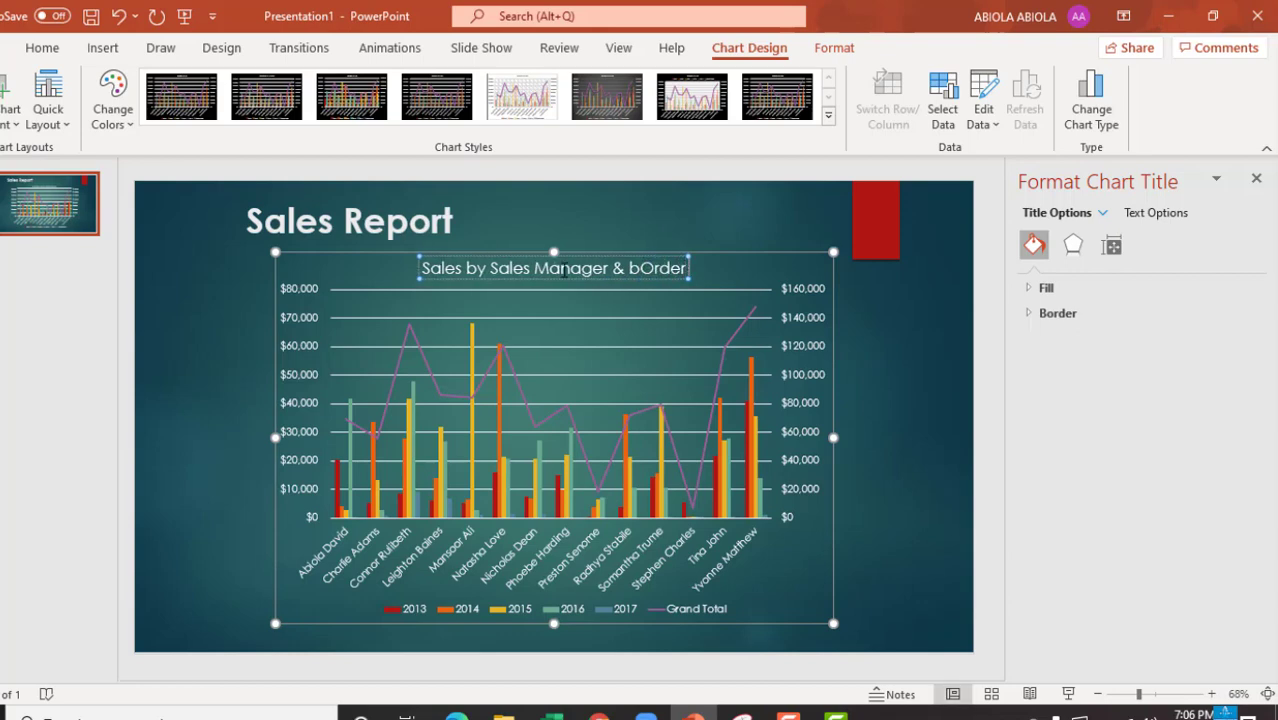
key(BackSpace)
key(BackSpace)
key(BackSpace)
key(BackSpace)
key(BackSpace)
key(BackSpace)
text(O)
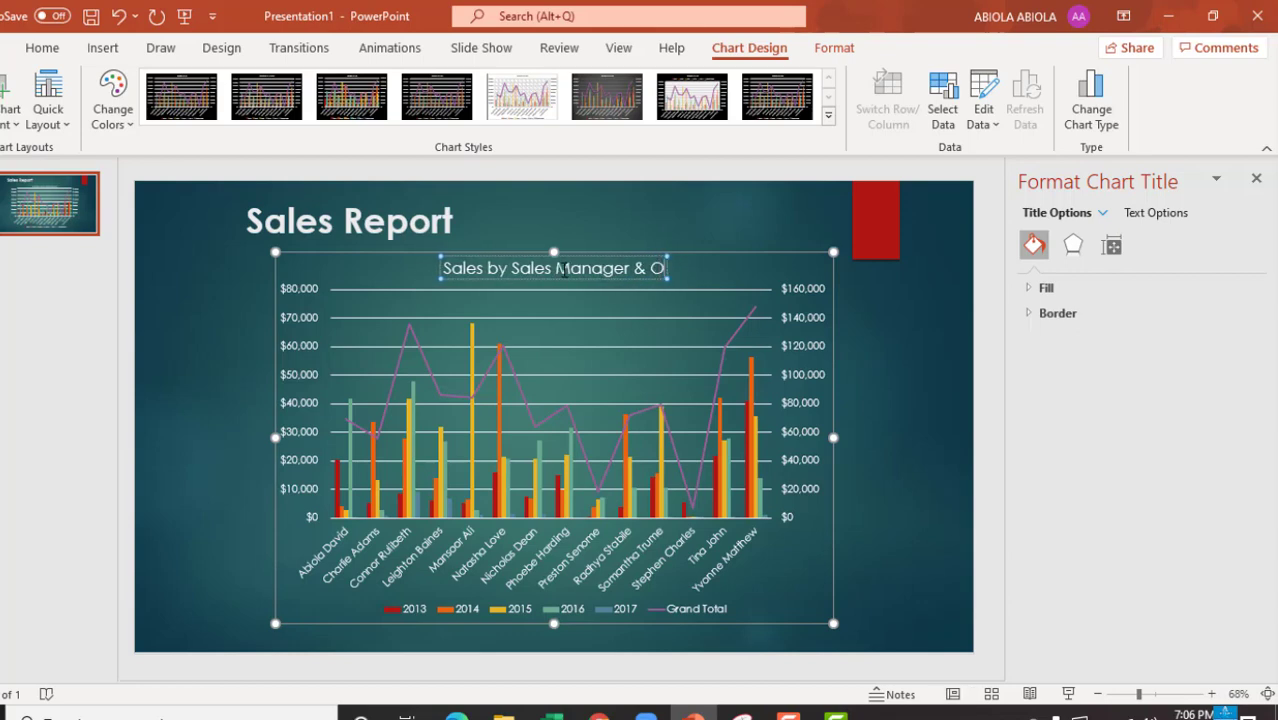
text(rder Year)
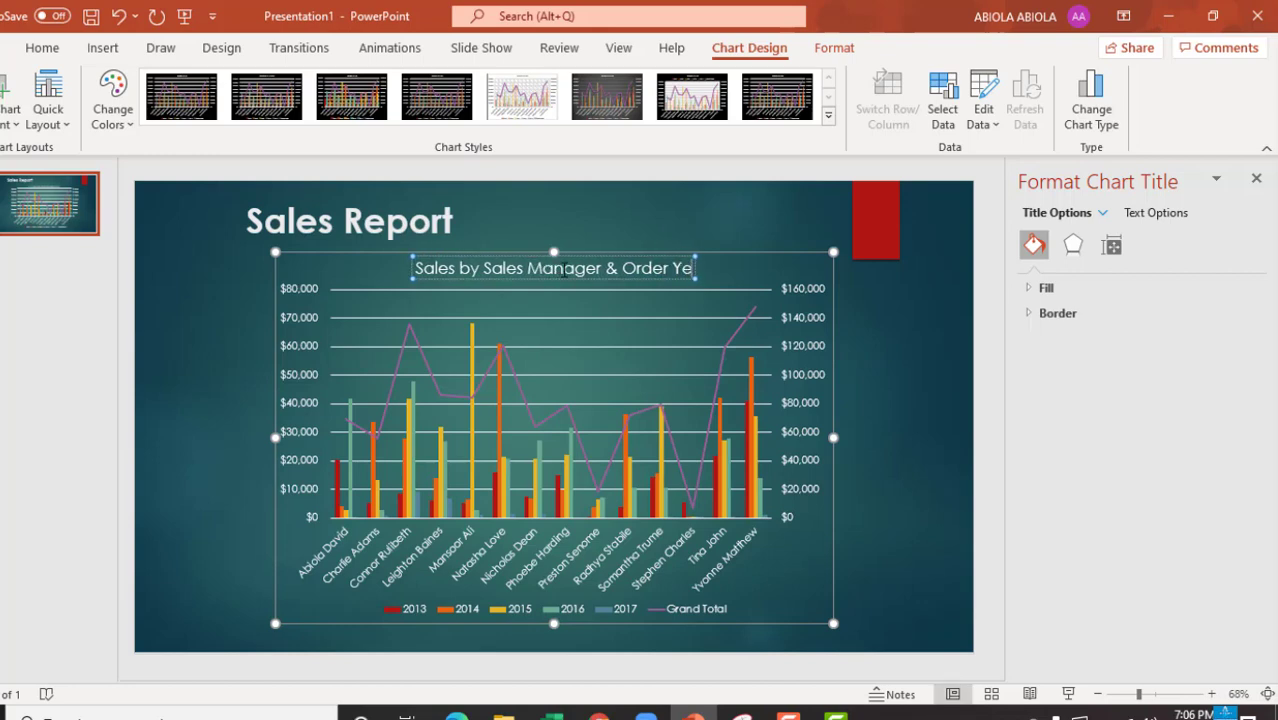
click(886, 511)
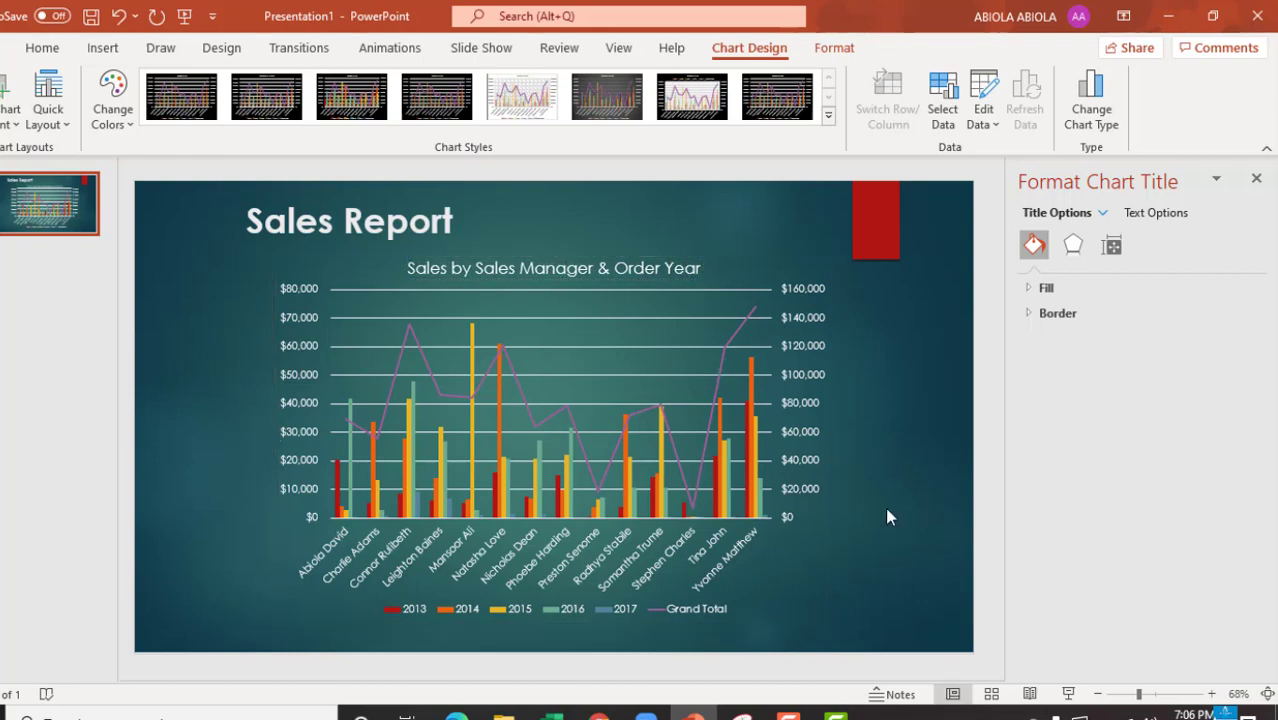